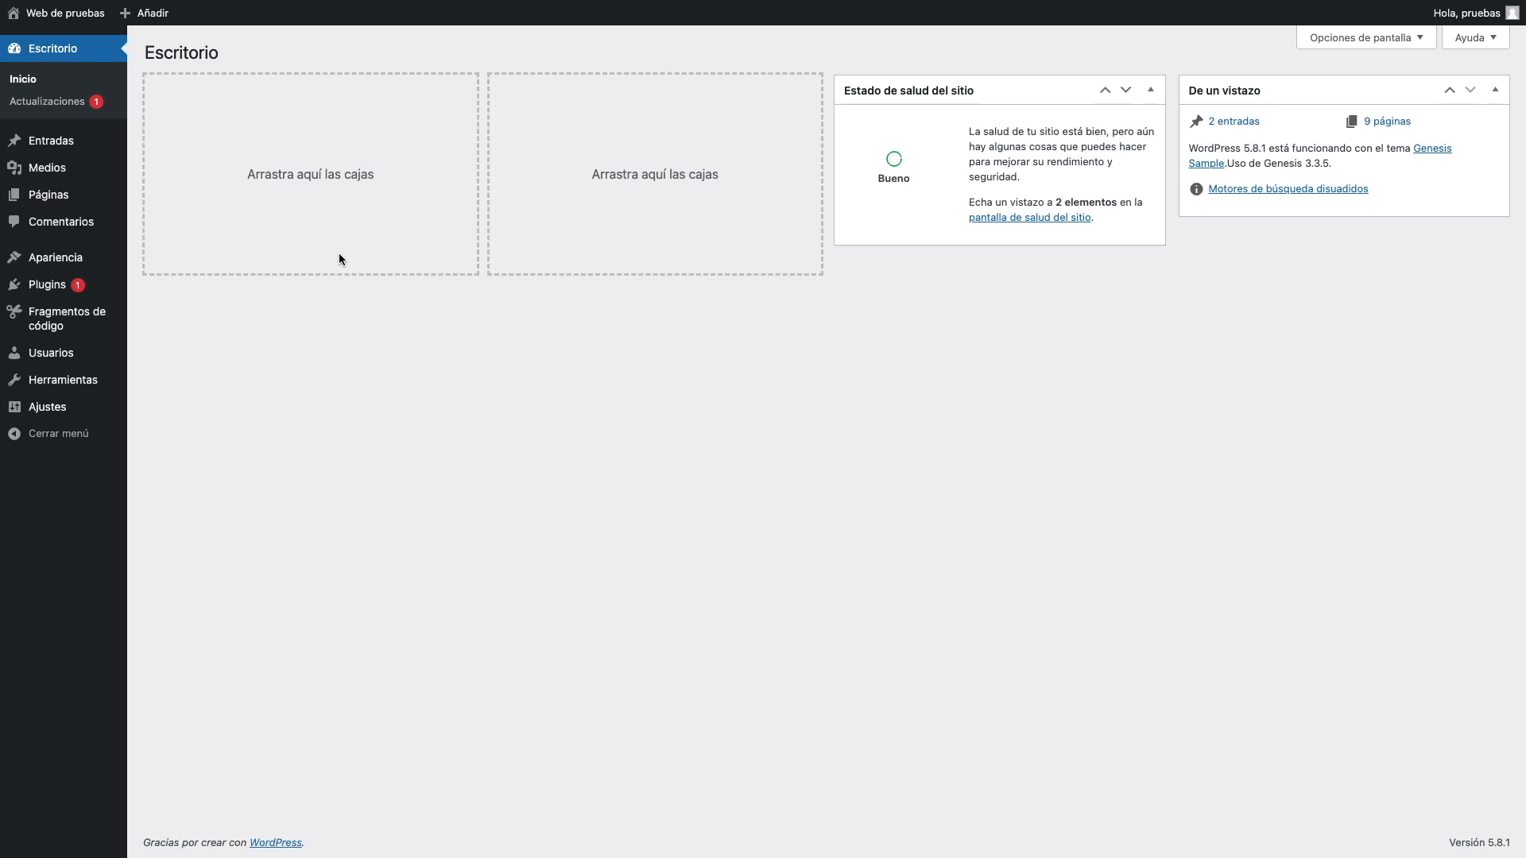
Open the page for adding new plugins and look at its featured plugins.
{"action": "mouse_move", "coordinate": [65, 286]}
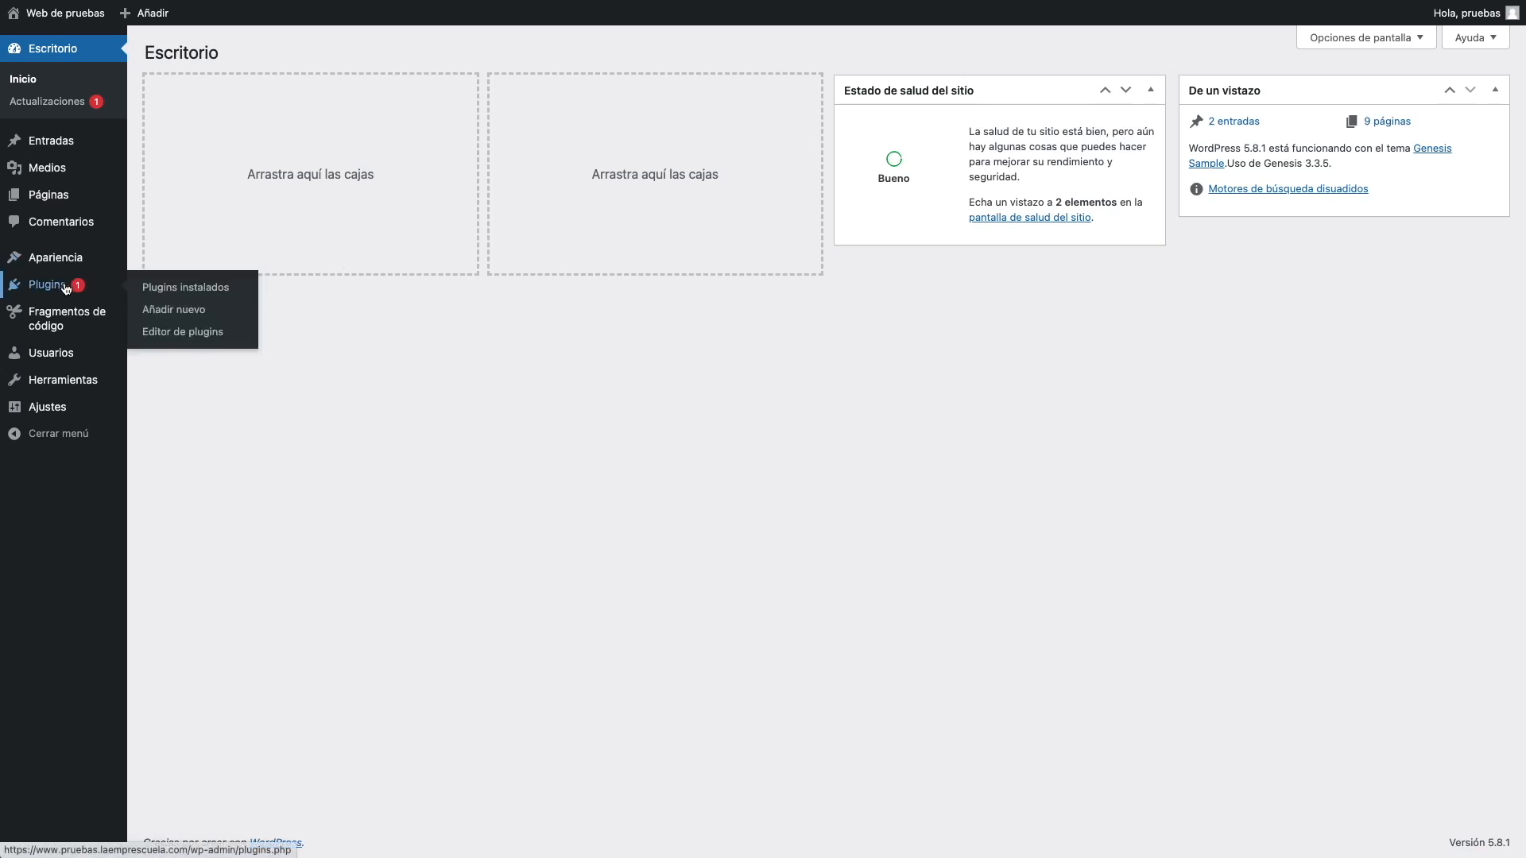
{"action": "left_click", "coordinate": [167, 310]}
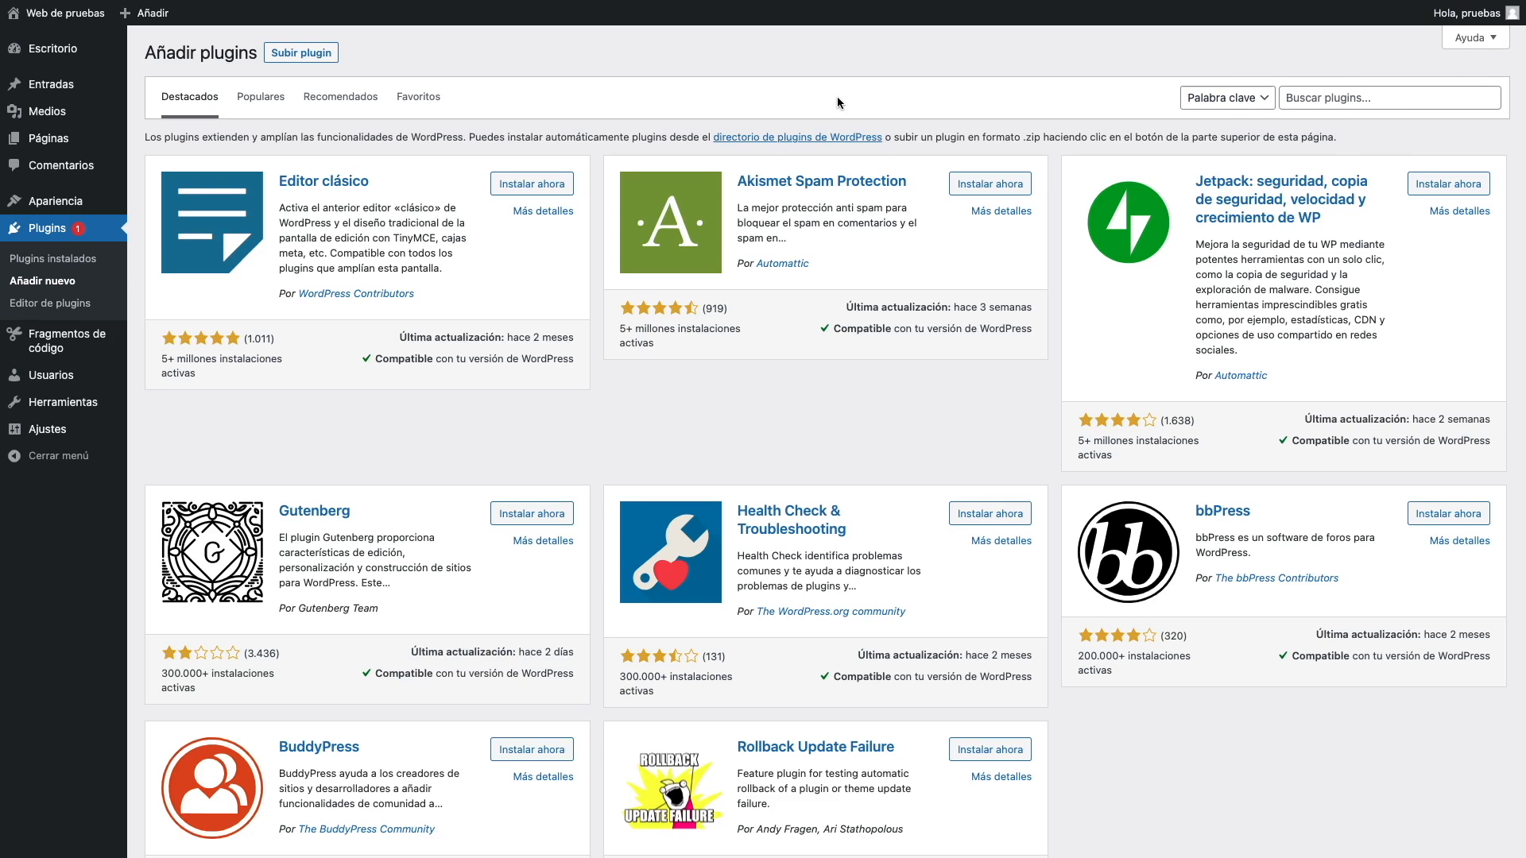
{"action": "left_click_drag", "start_coordinate": [146, 53], "coordinate": [259, 54]}
{"action": "left_click", "coordinate": [447, 55]}
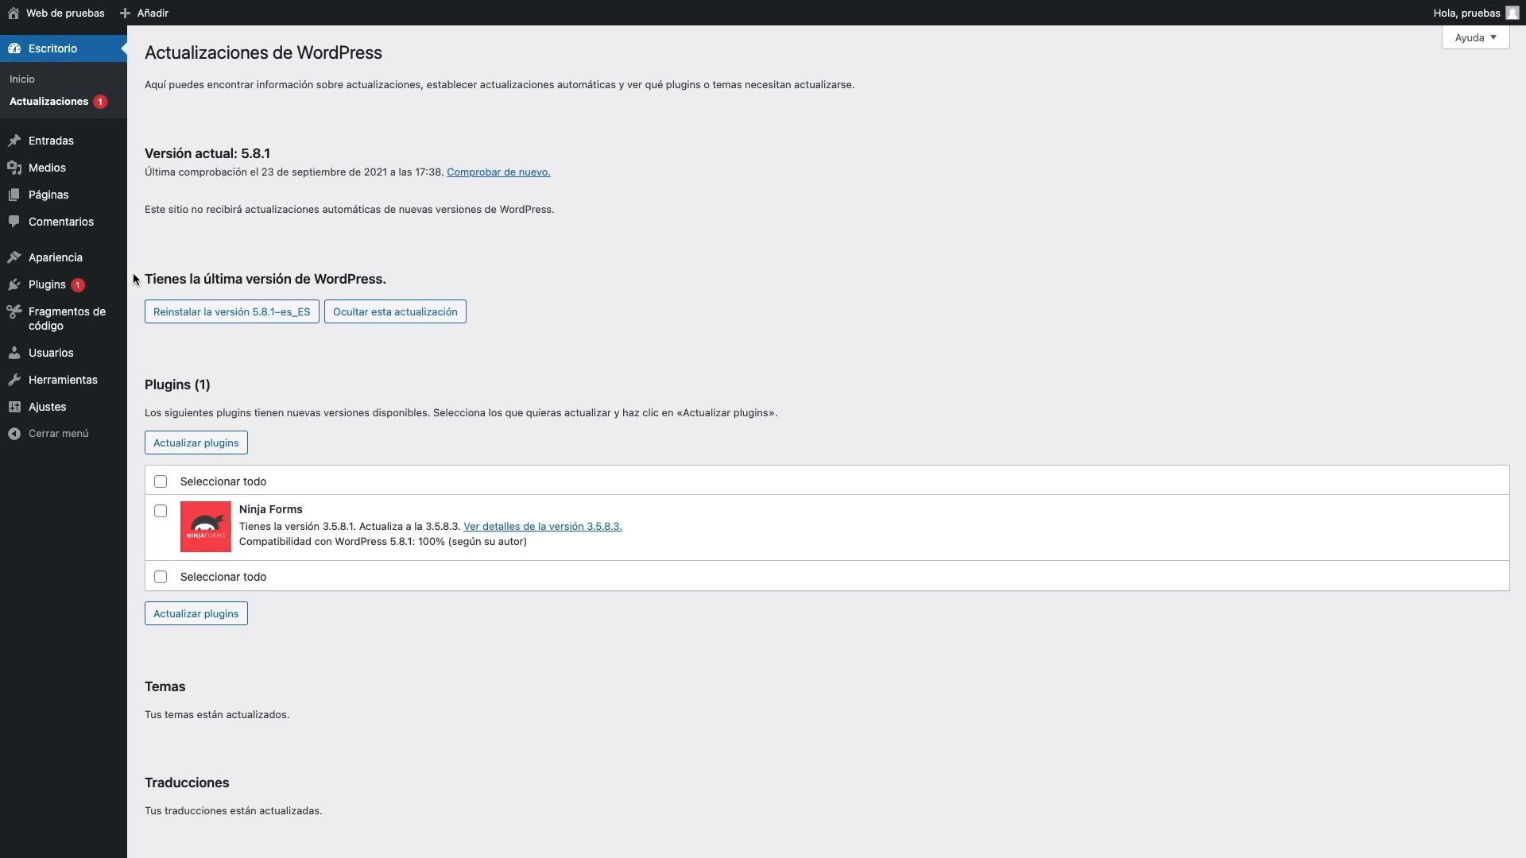
Find the Easy Theme and Plugin Upgrades plugin in the plugin directory, and install and activate it.
{"action": "mouse_move", "coordinate": [103, 284]}
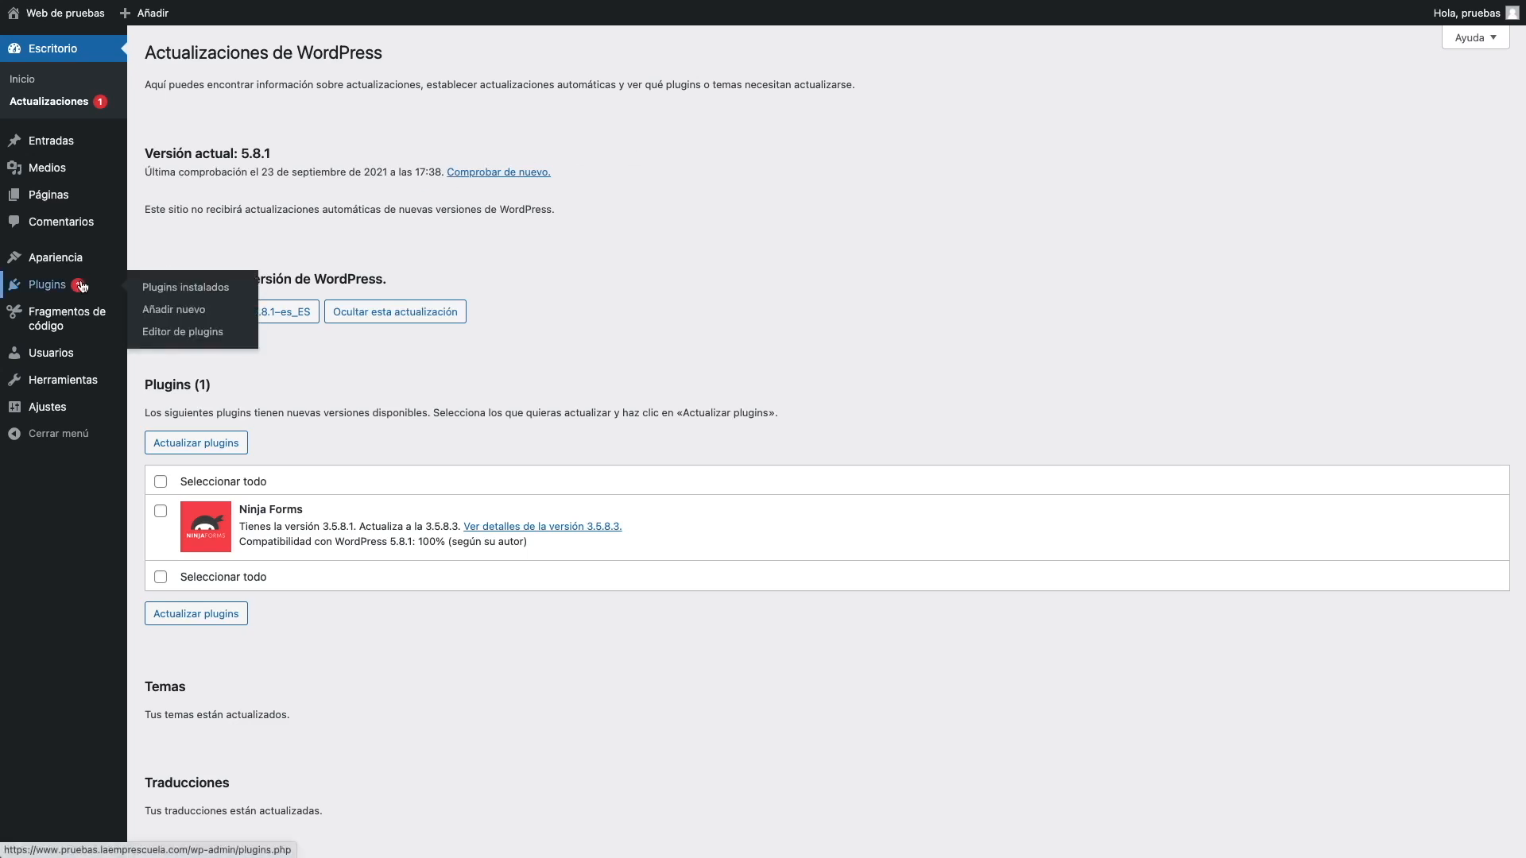
{"action": "left_click", "coordinate": [210, 314]}
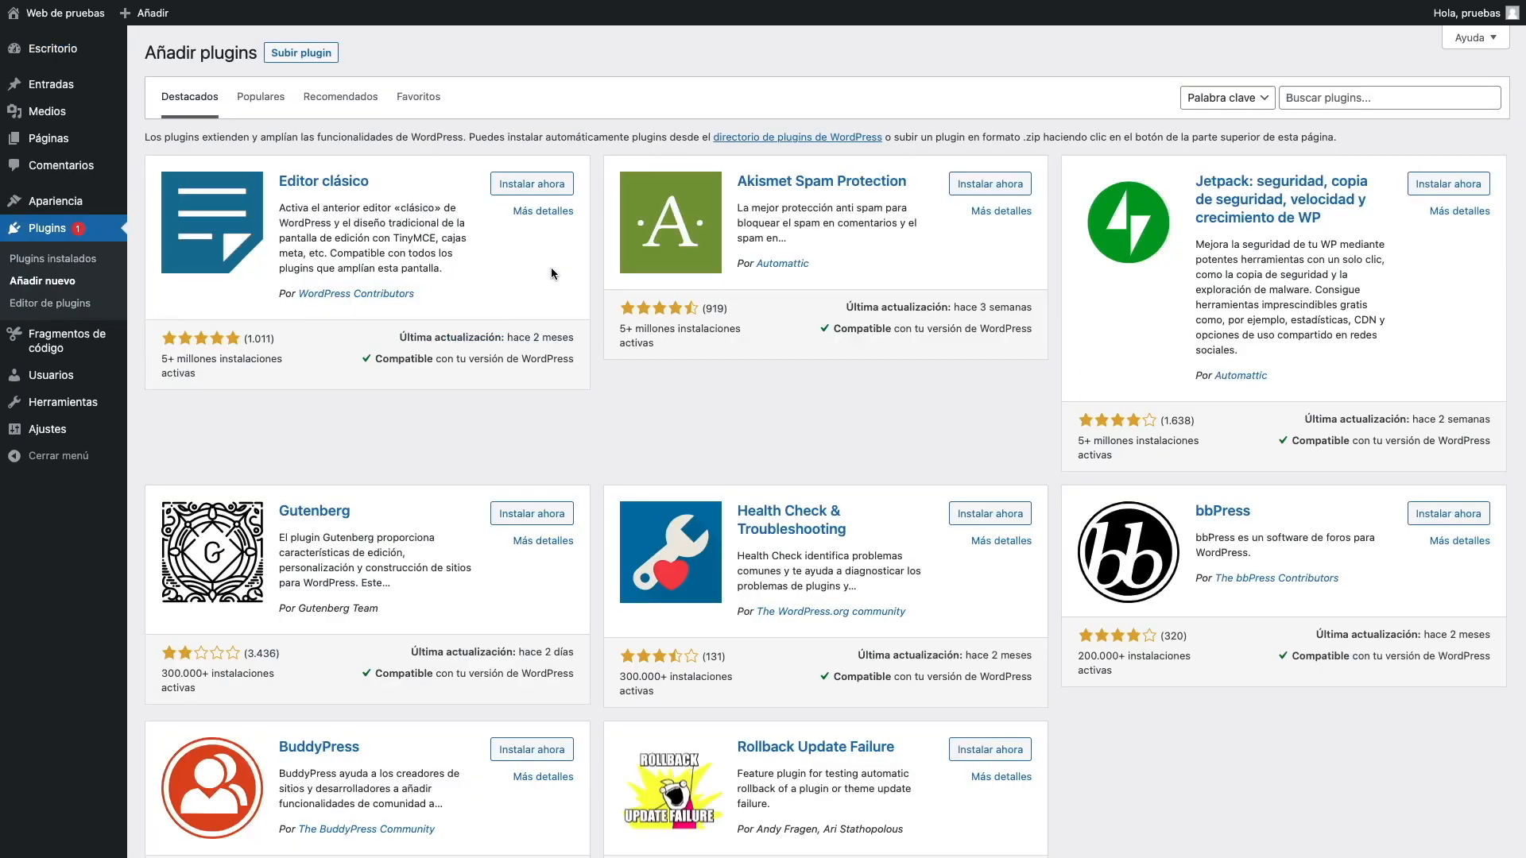
{"action": "left_click", "coordinate": [1342, 99]}
{"action": "type", "text": "Easy Theme and Plugin Upgrades"}
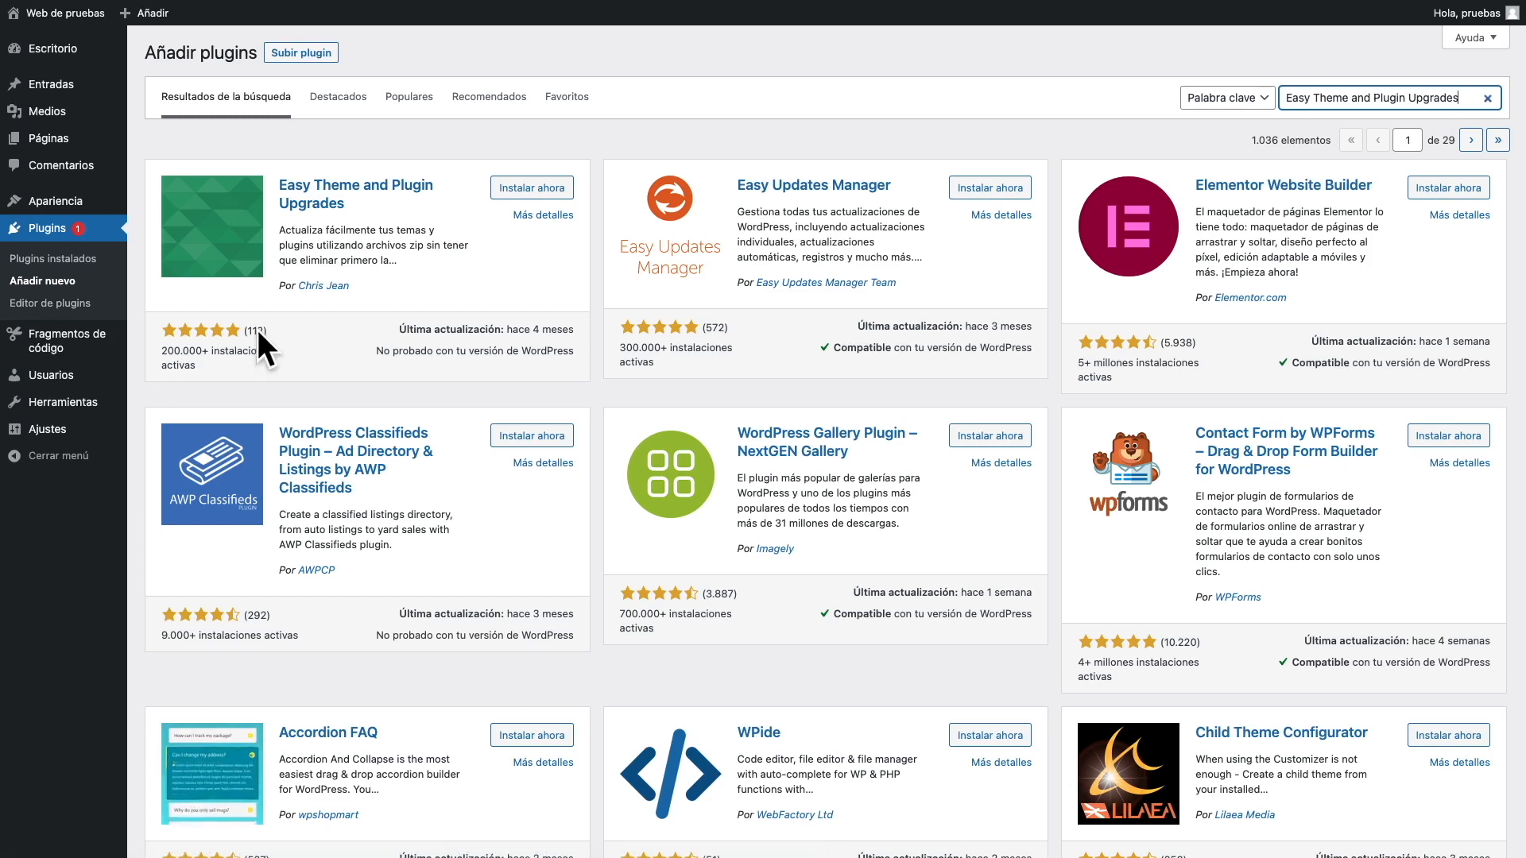
{"action": "left_click", "coordinate": [552, 188]}
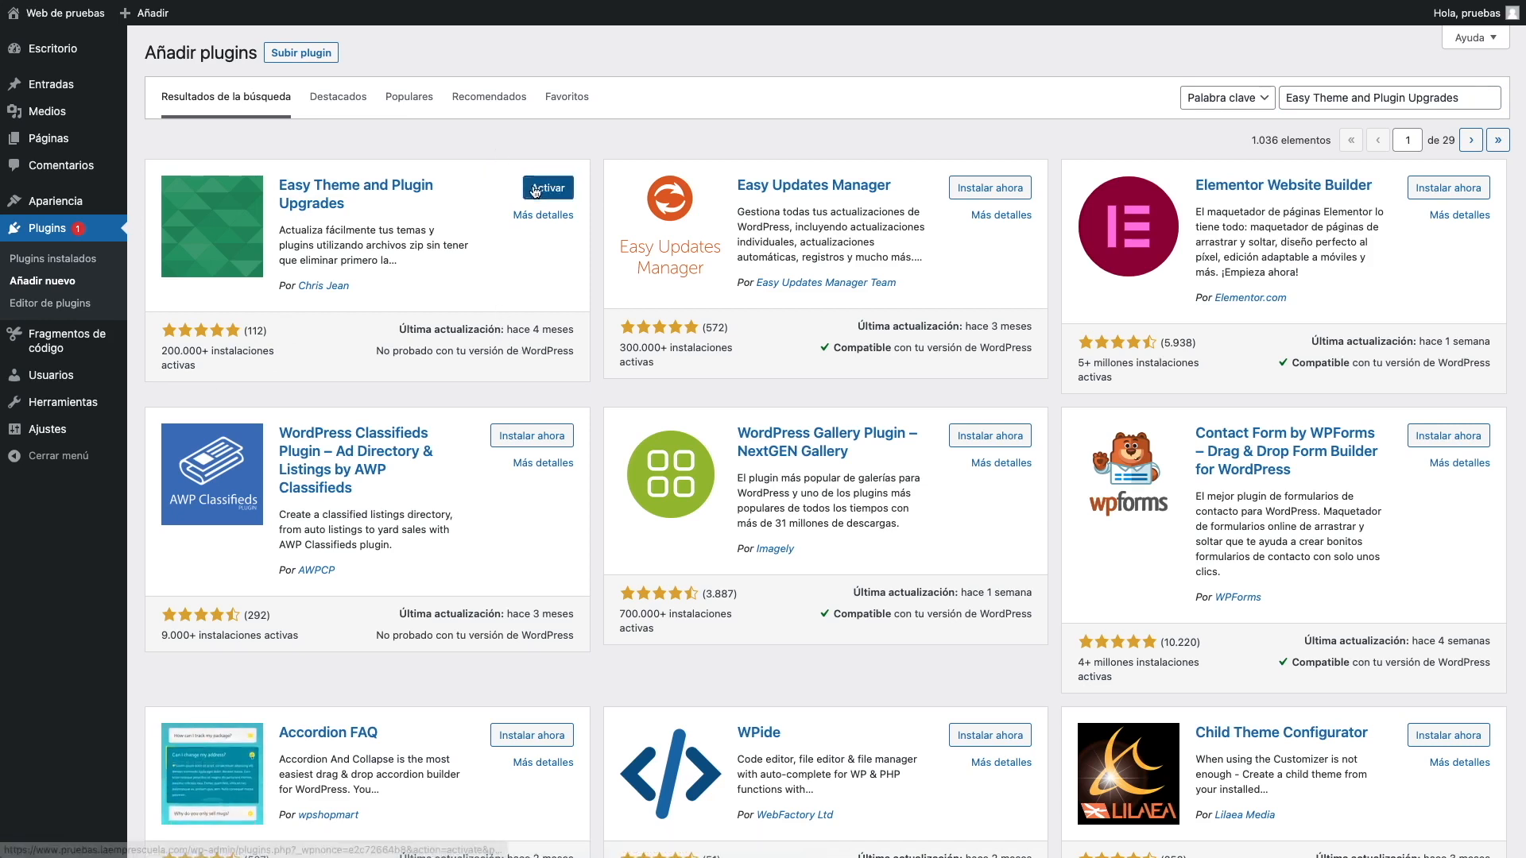
{"action": "left_click", "coordinate": [530, 188]}
Check the entry for Easy Theme and Plugin Upgrades in the list of installed plugins.
{"action": "left_click_drag", "start_coordinate": [181, 360], "coordinate": [361, 356]}
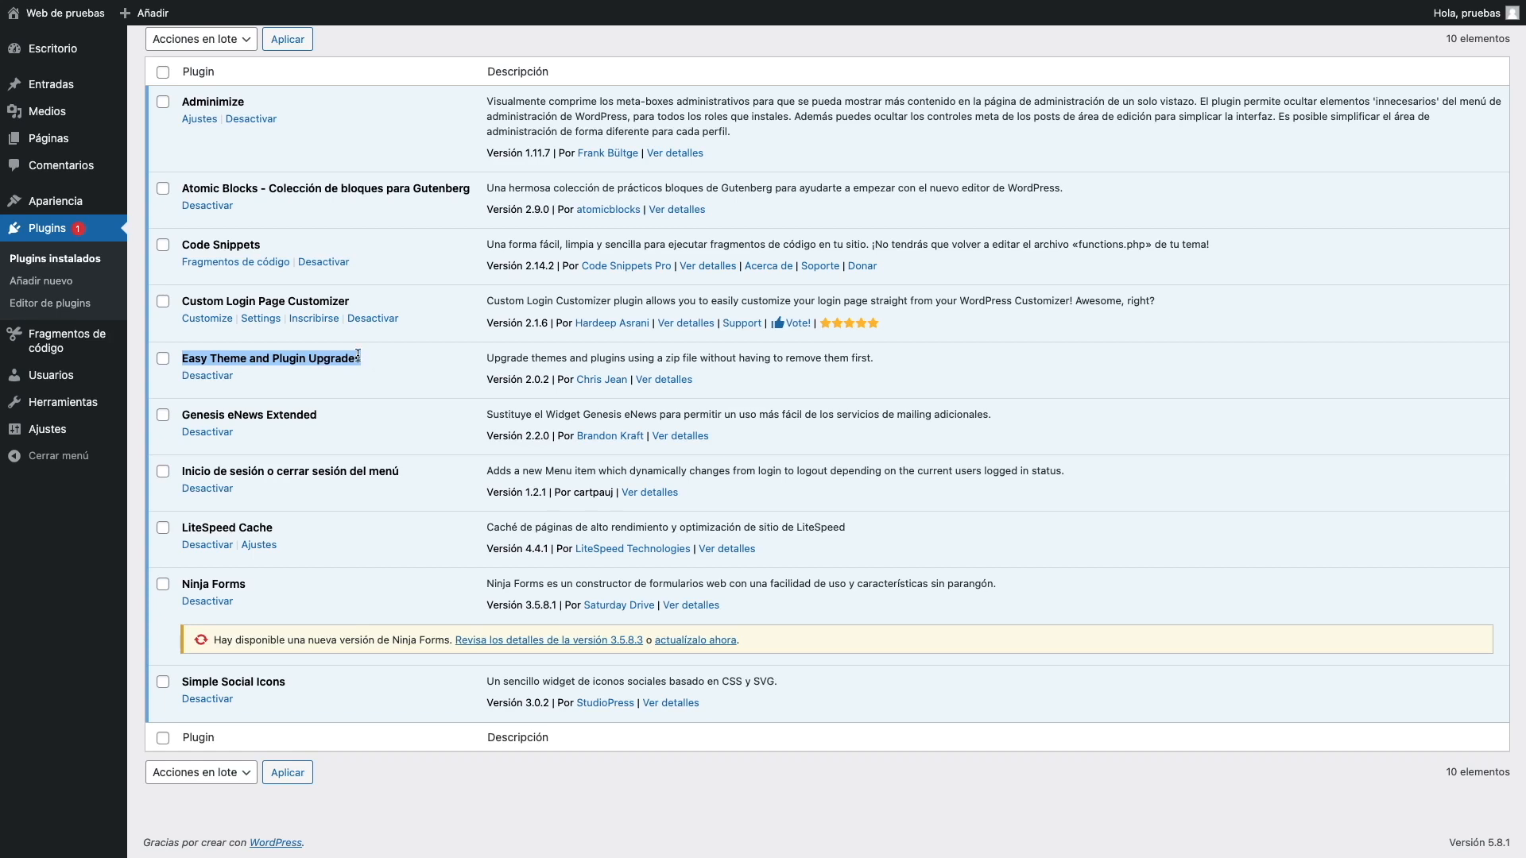
{"action": "scroll", "coordinate": [340, 354], "scroll_direction": "up", "scroll_amount": 3}
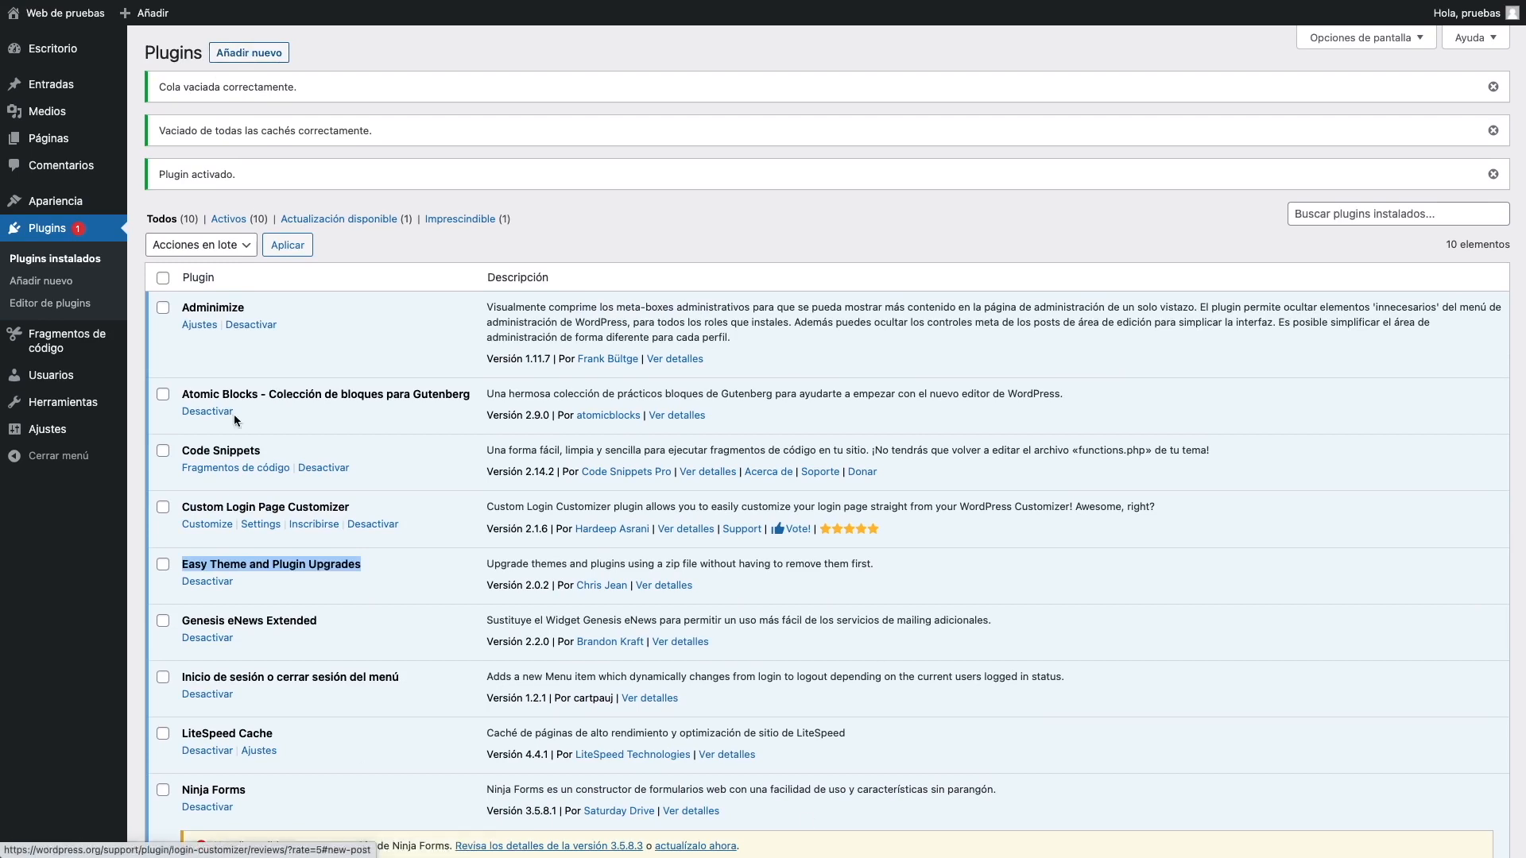
{"action": "left_click", "coordinate": [430, 586]}
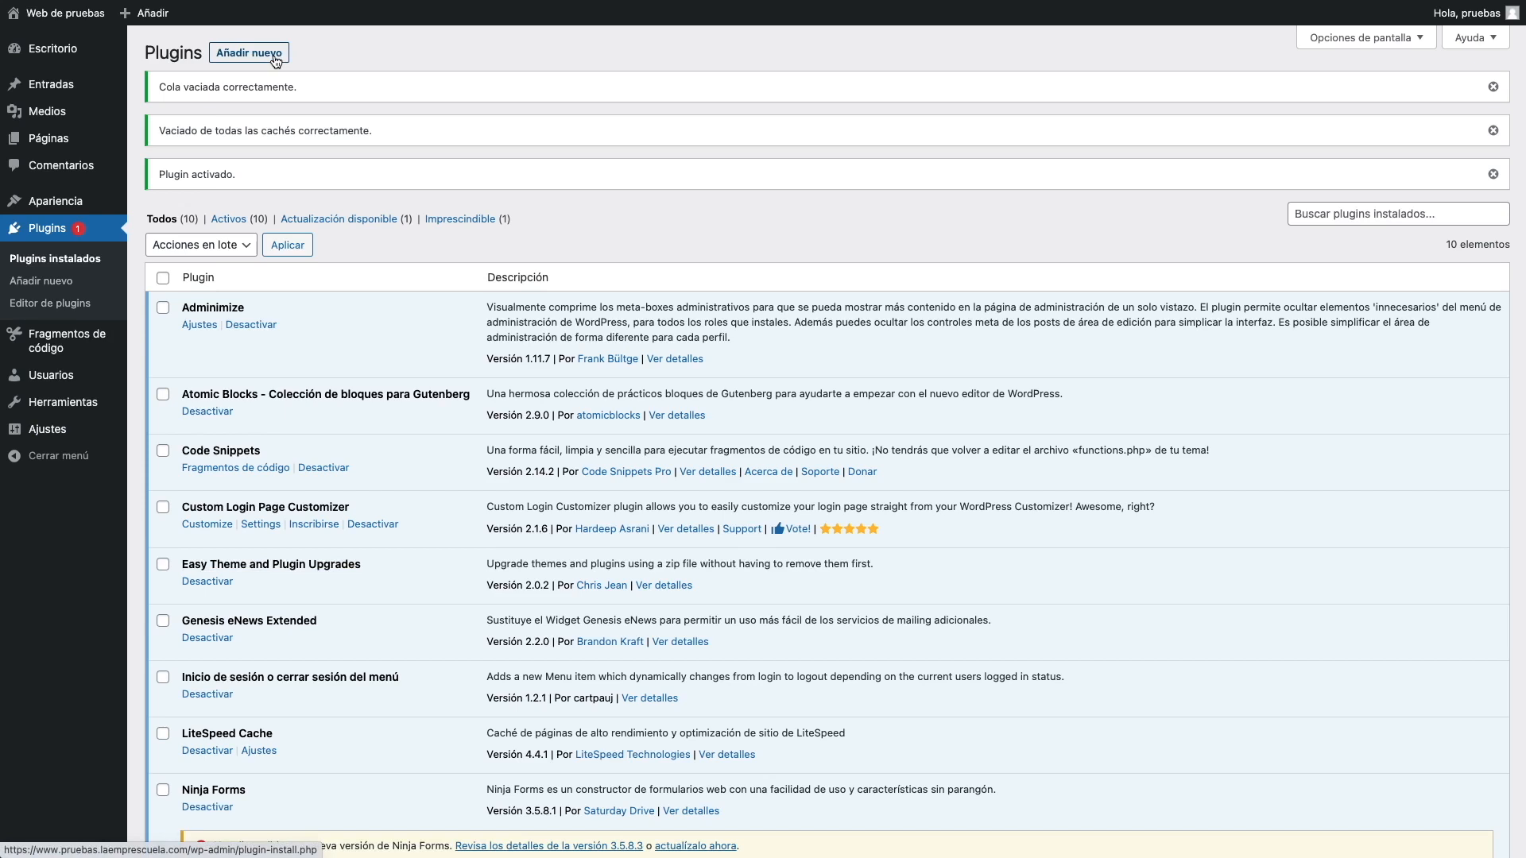
{"action": "left_click_drag", "start_coordinate": [362, 565], "coordinate": [168, 569]}
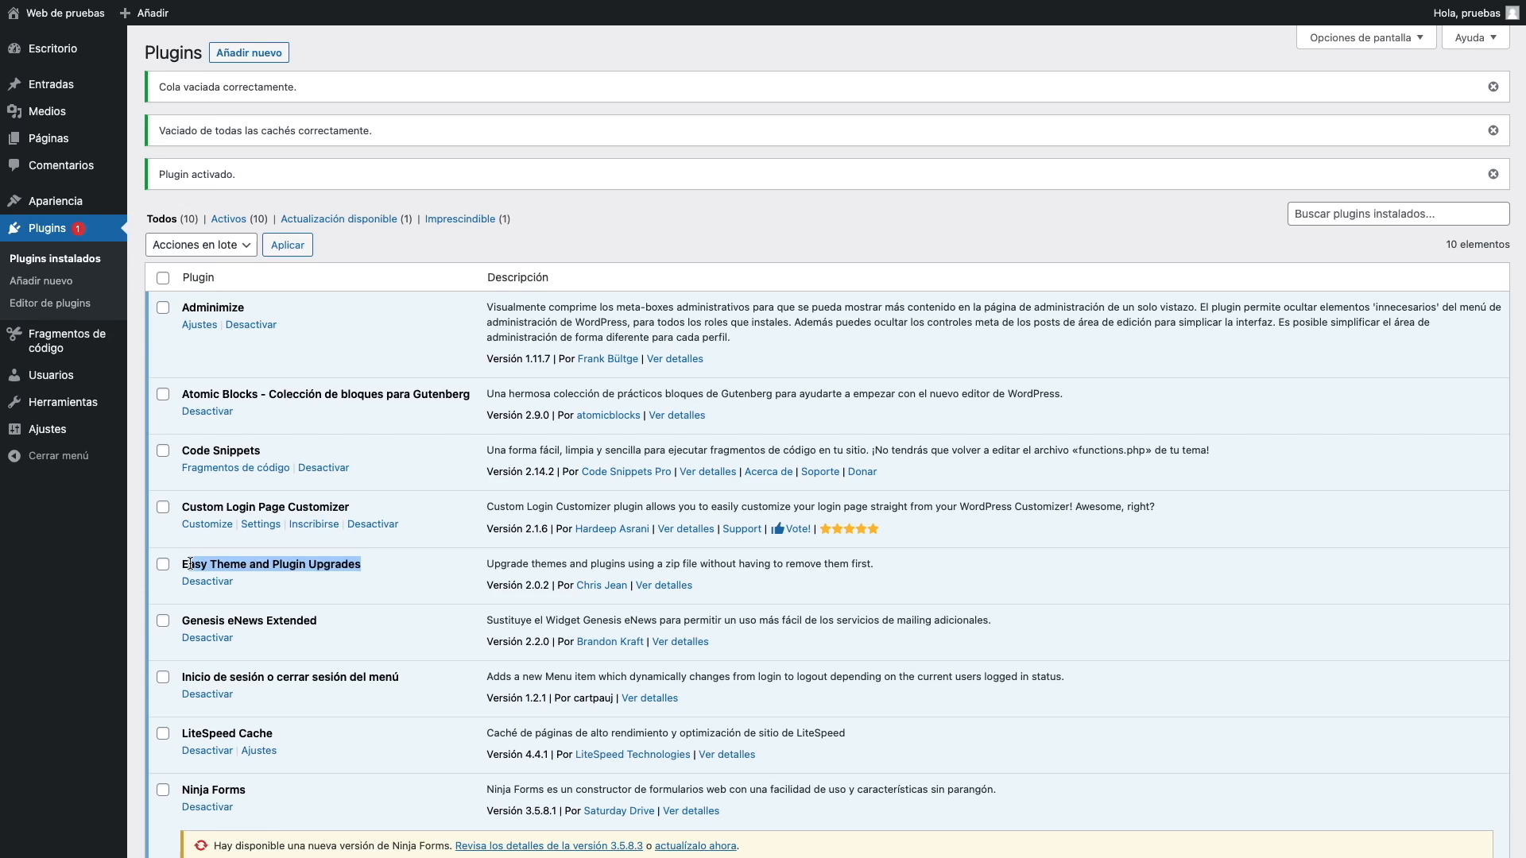
{"action": "scroll", "coordinate": [298, 632], "scroll_direction": "down", "scroll_amount": 2}
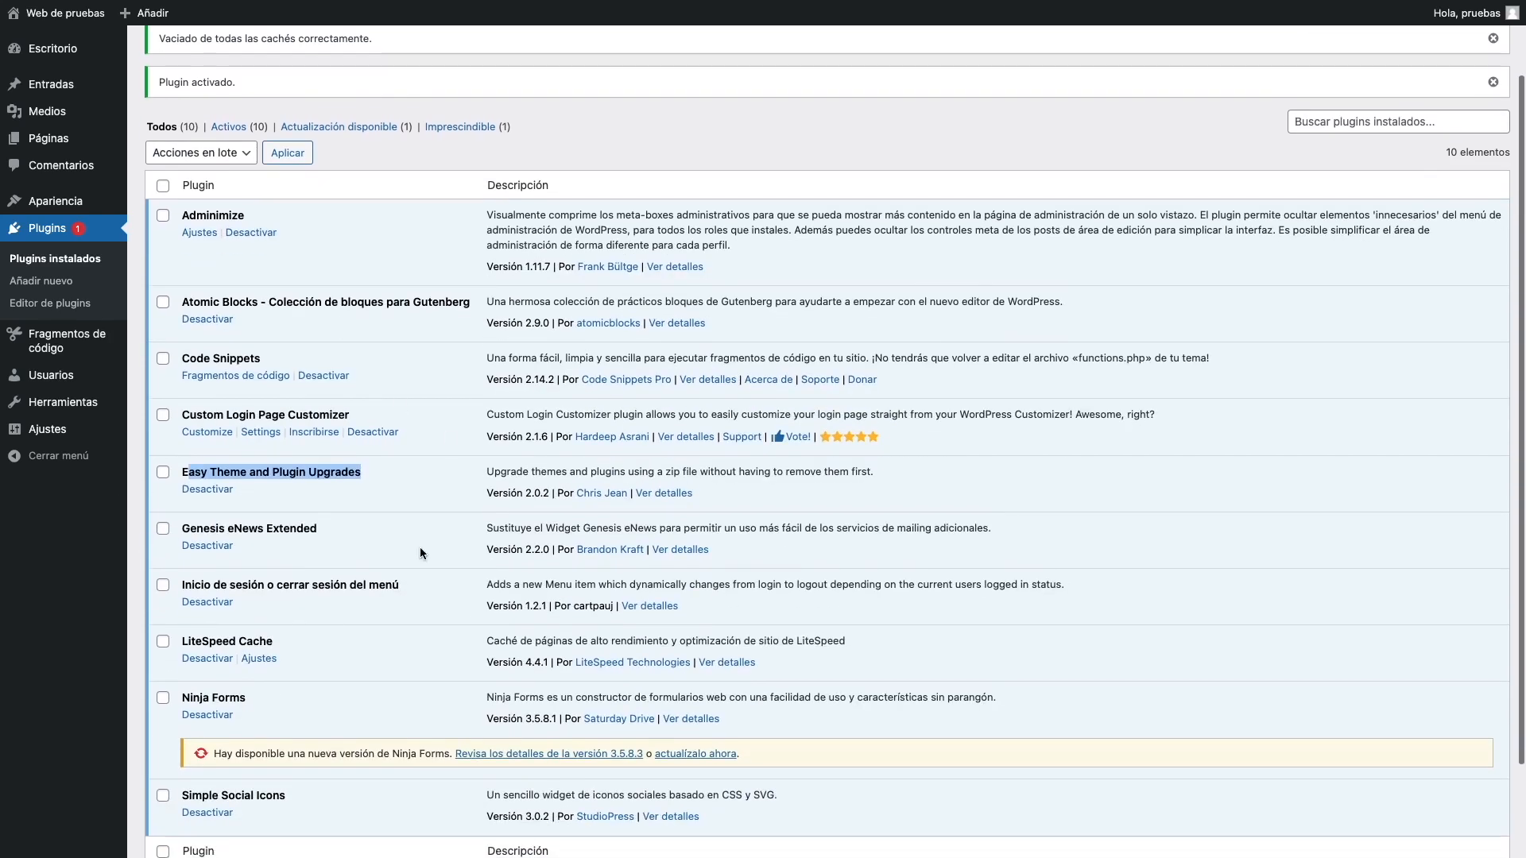
{"action": "left_click", "coordinate": [351, 251]}
Check the version number of the active Genesis Sample theme in its theme details.
{"action": "mouse_move", "coordinate": [79, 202]}
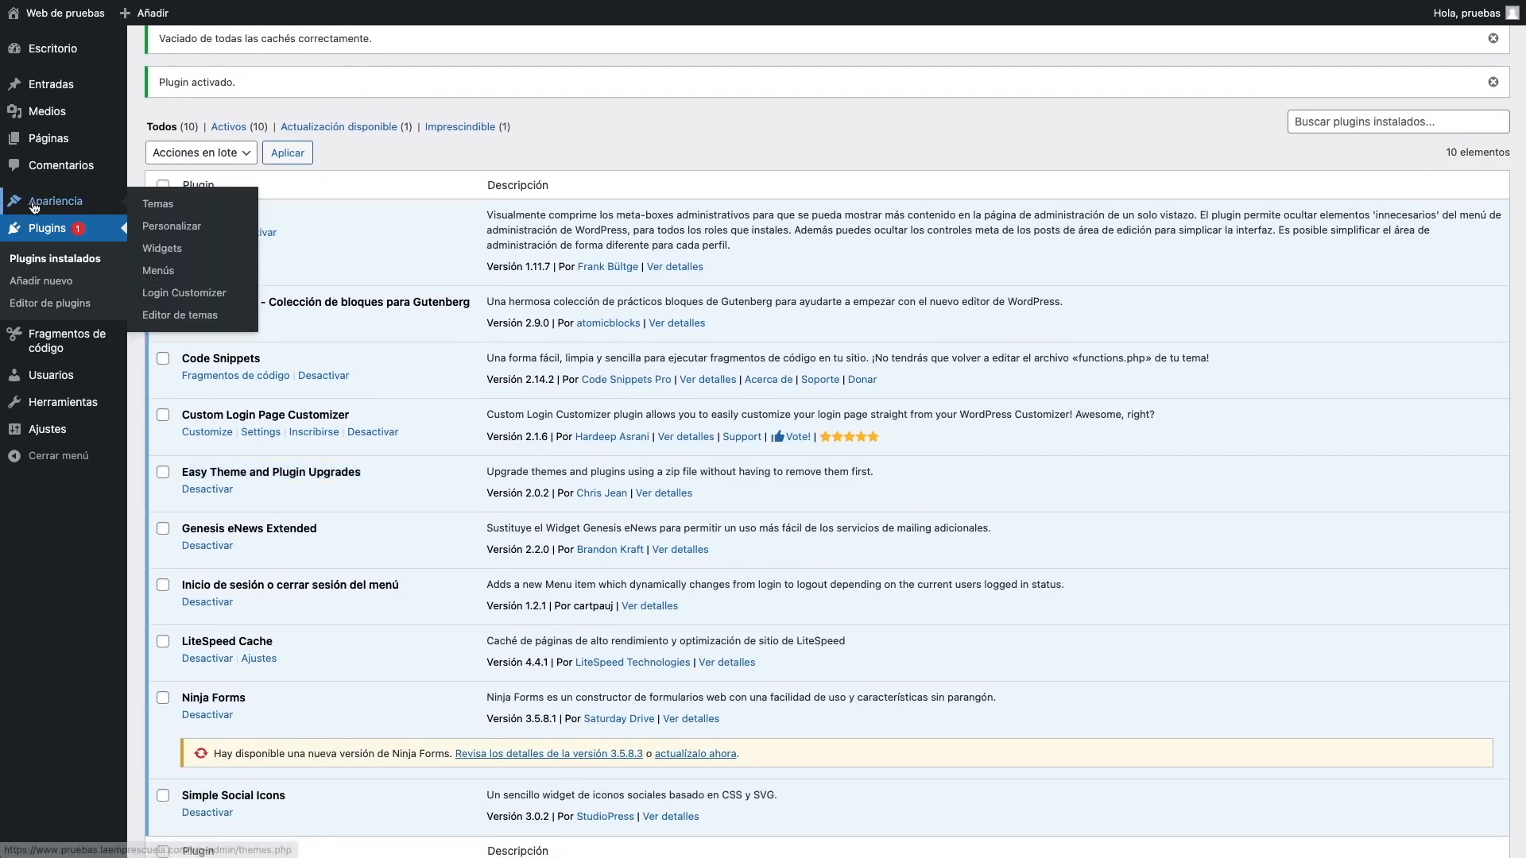
{"action": "left_click", "coordinate": [177, 205]}
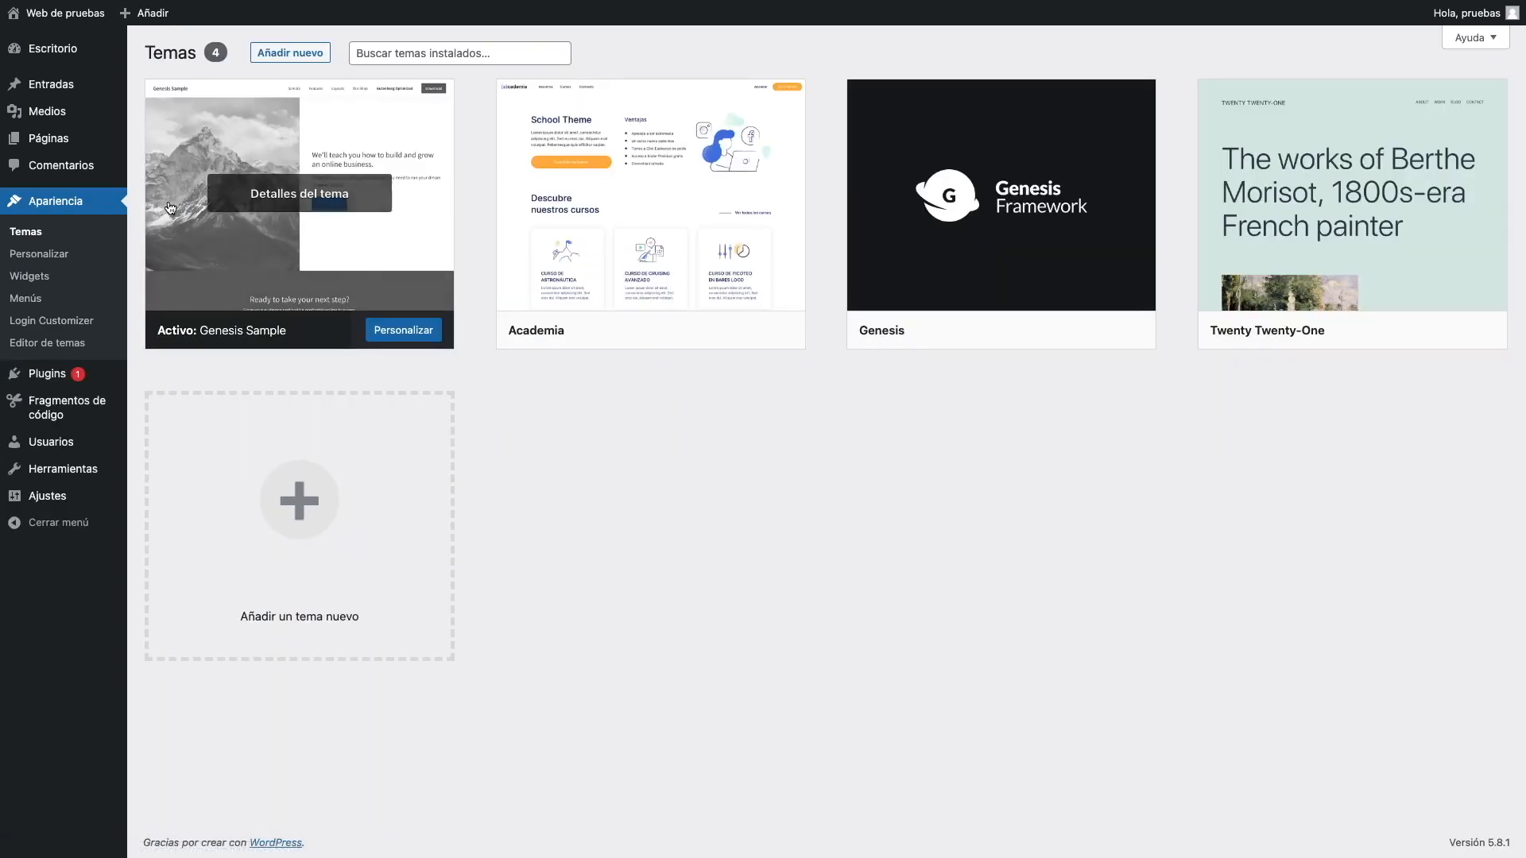
{"action": "left_click", "coordinate": [289, 199]}
{"action": "left_click_drag", "start_coordinate": [1115, 185], "coordinate": [1129, 185]}
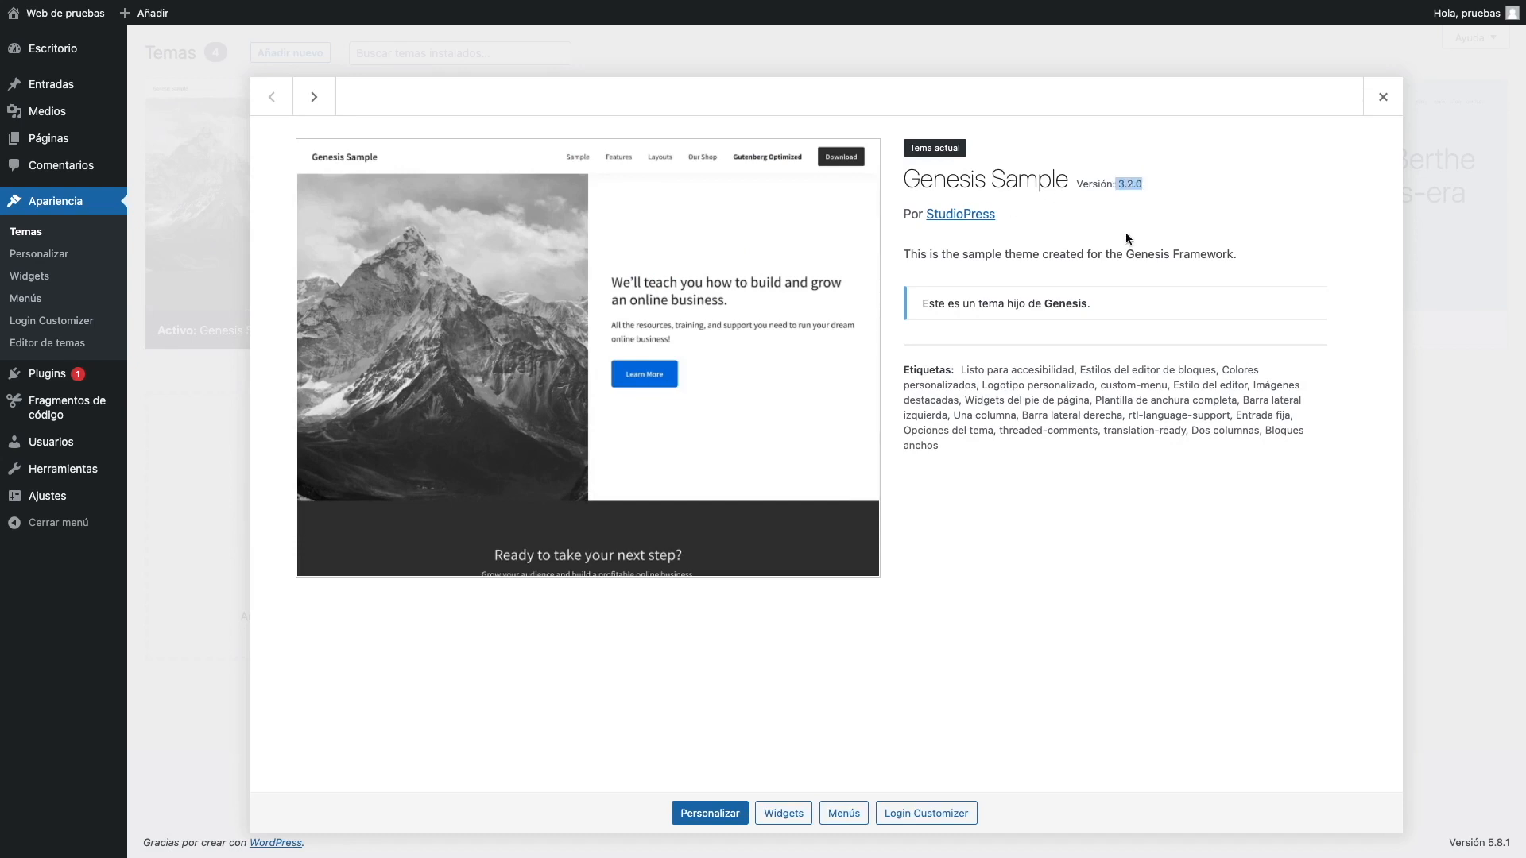
{"action": "left_click", "coordinate": [1383, 96]}
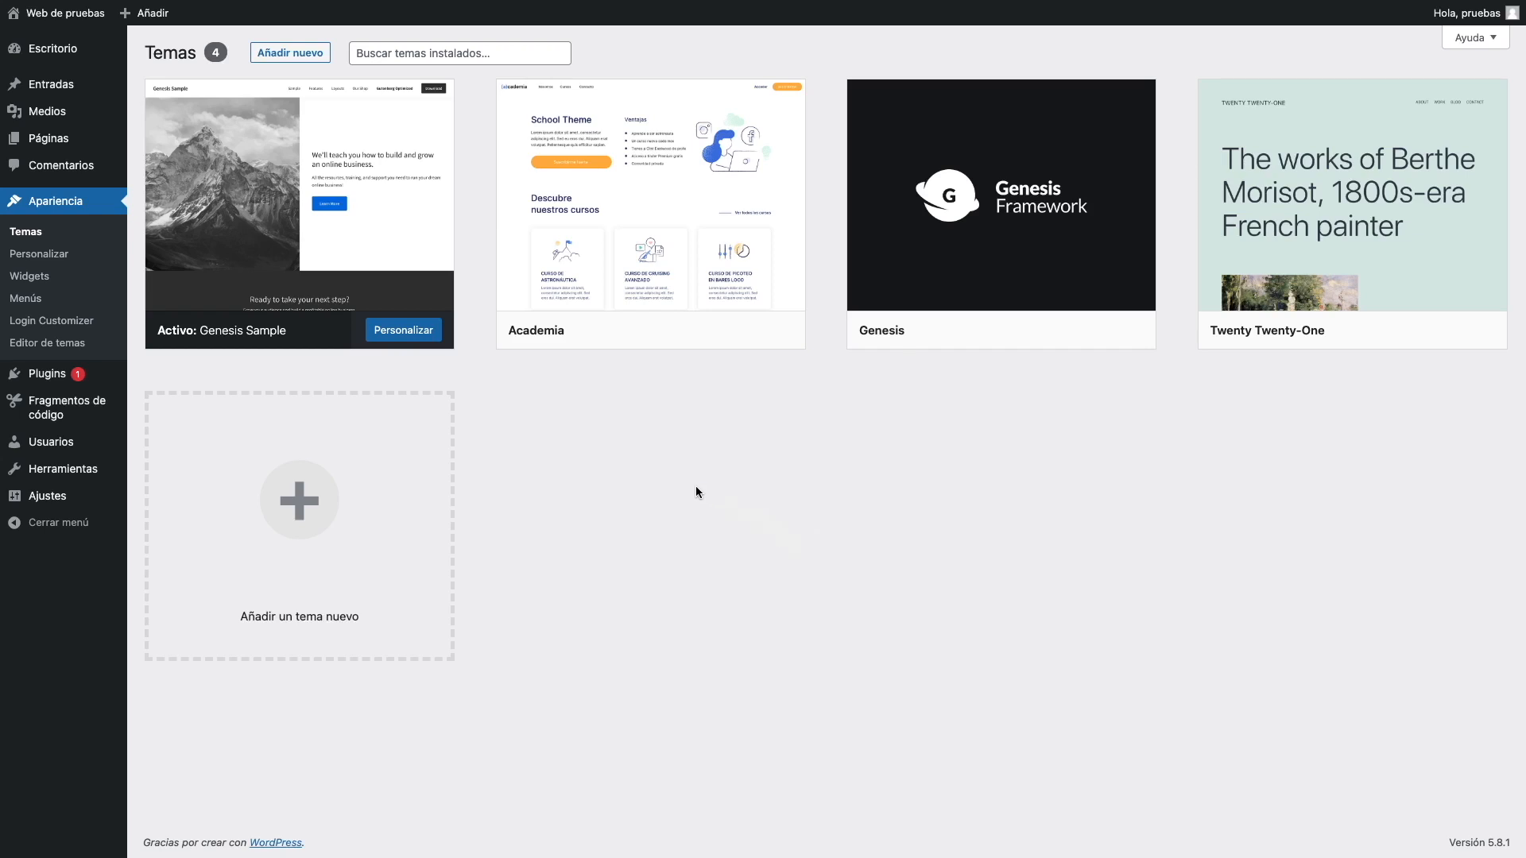
Upload the theme file genesis-sample.3.3.0.zip from the Escritorio folder and install it.
{"action": "left_click", "coordinate": [310, 62]}
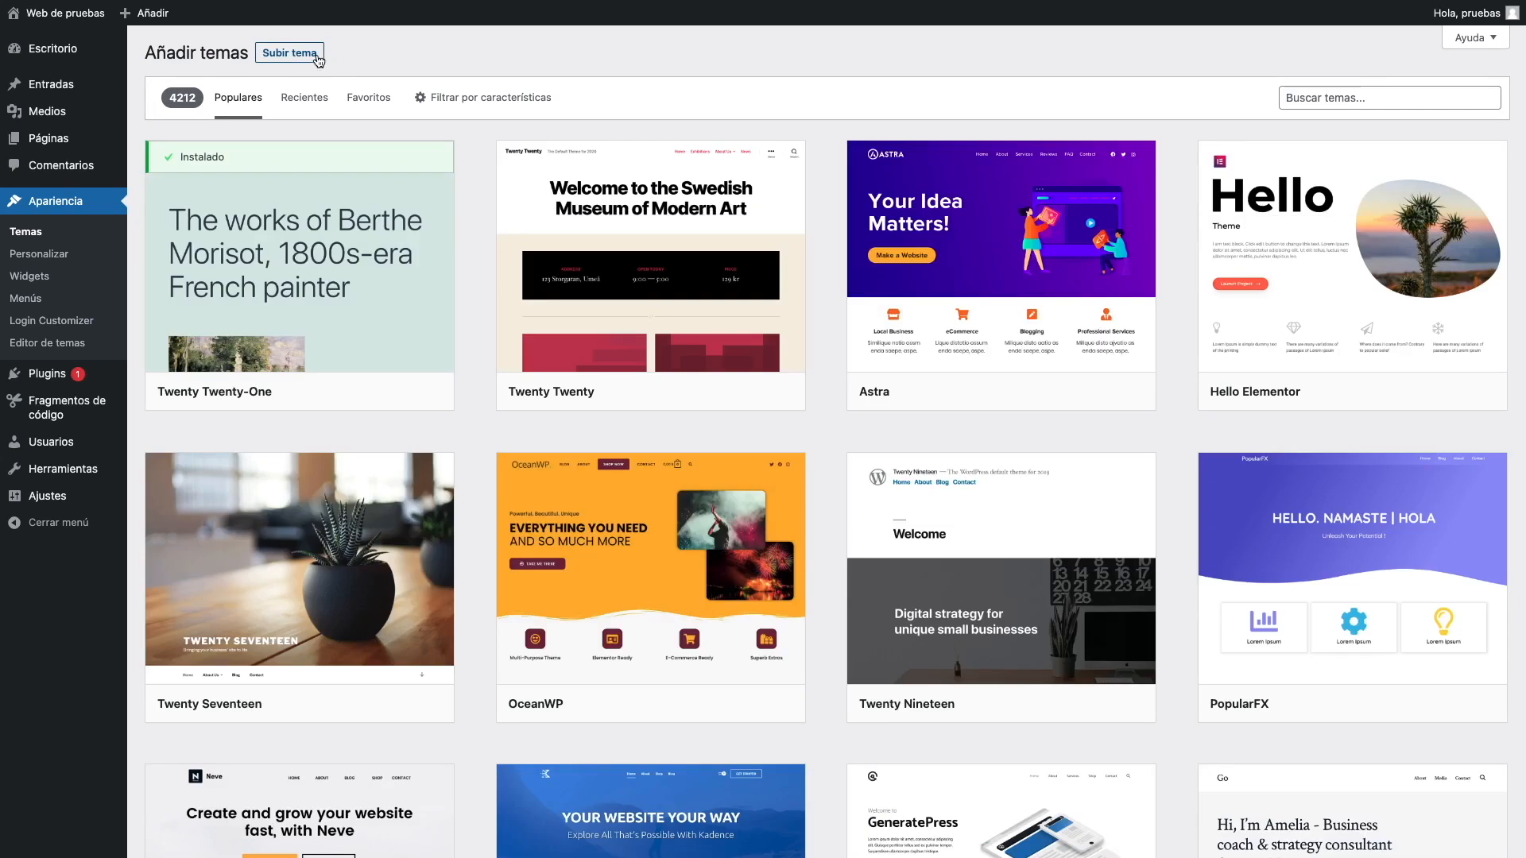
{"action": "left_click", "coordinate": [317, 55]}
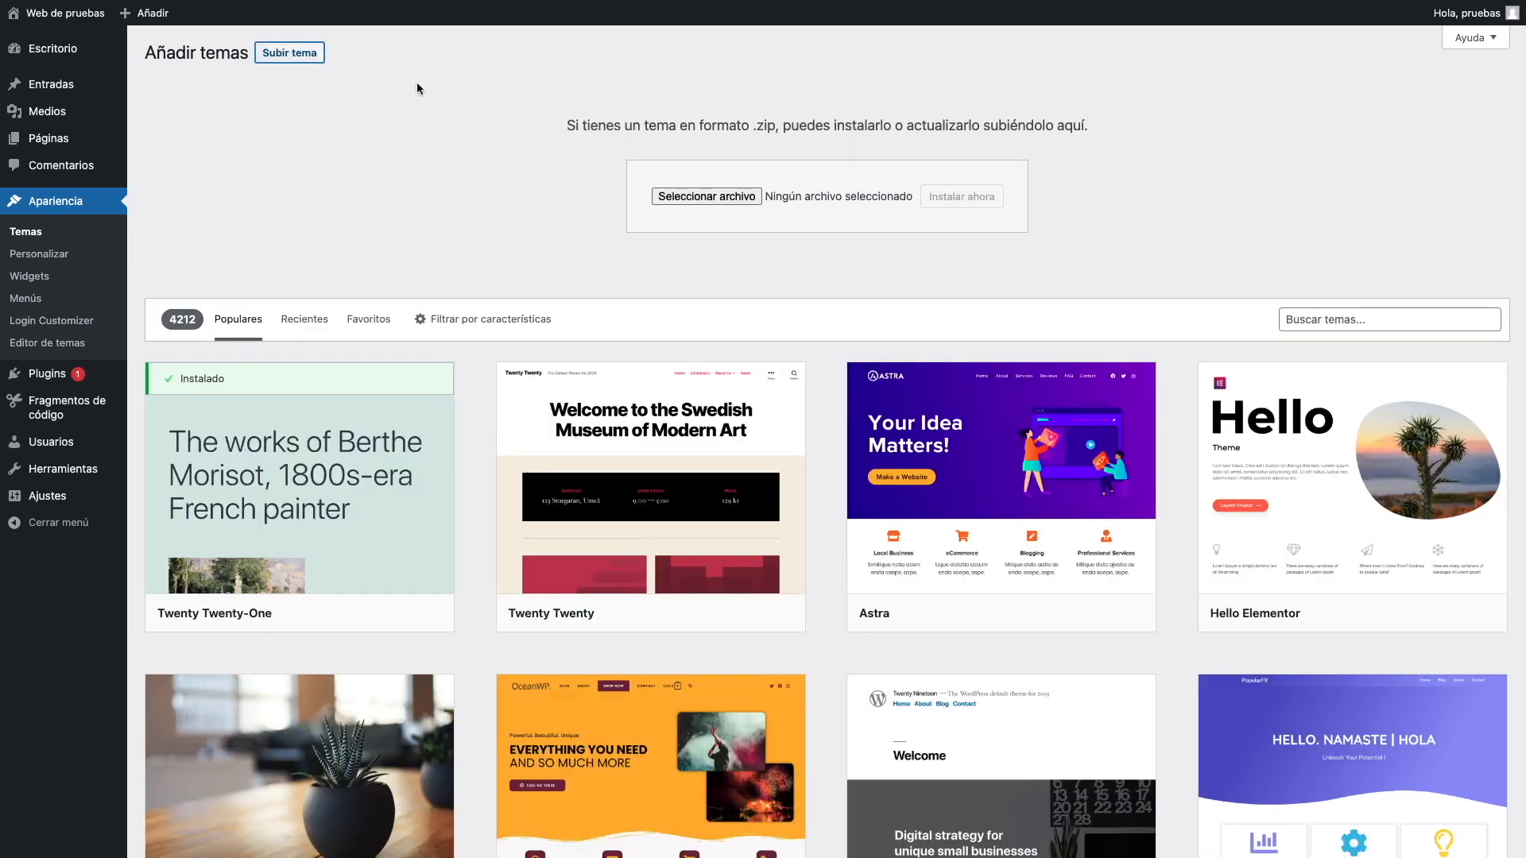
{"action": "left_click", "coordinate": [691, 197]}
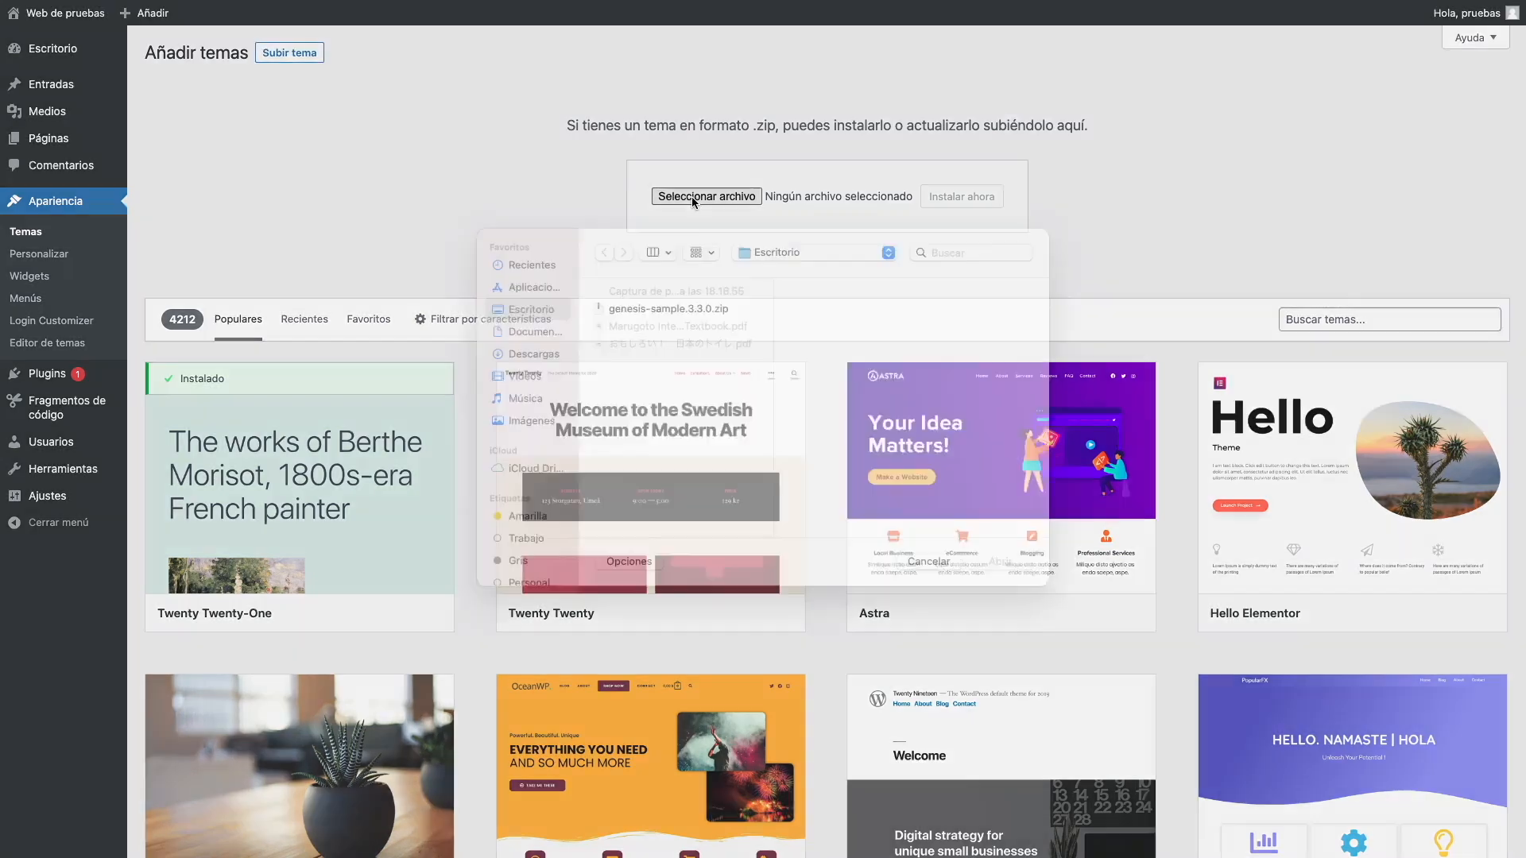
{"action": "left_click", "coordinate": [673, 332]}
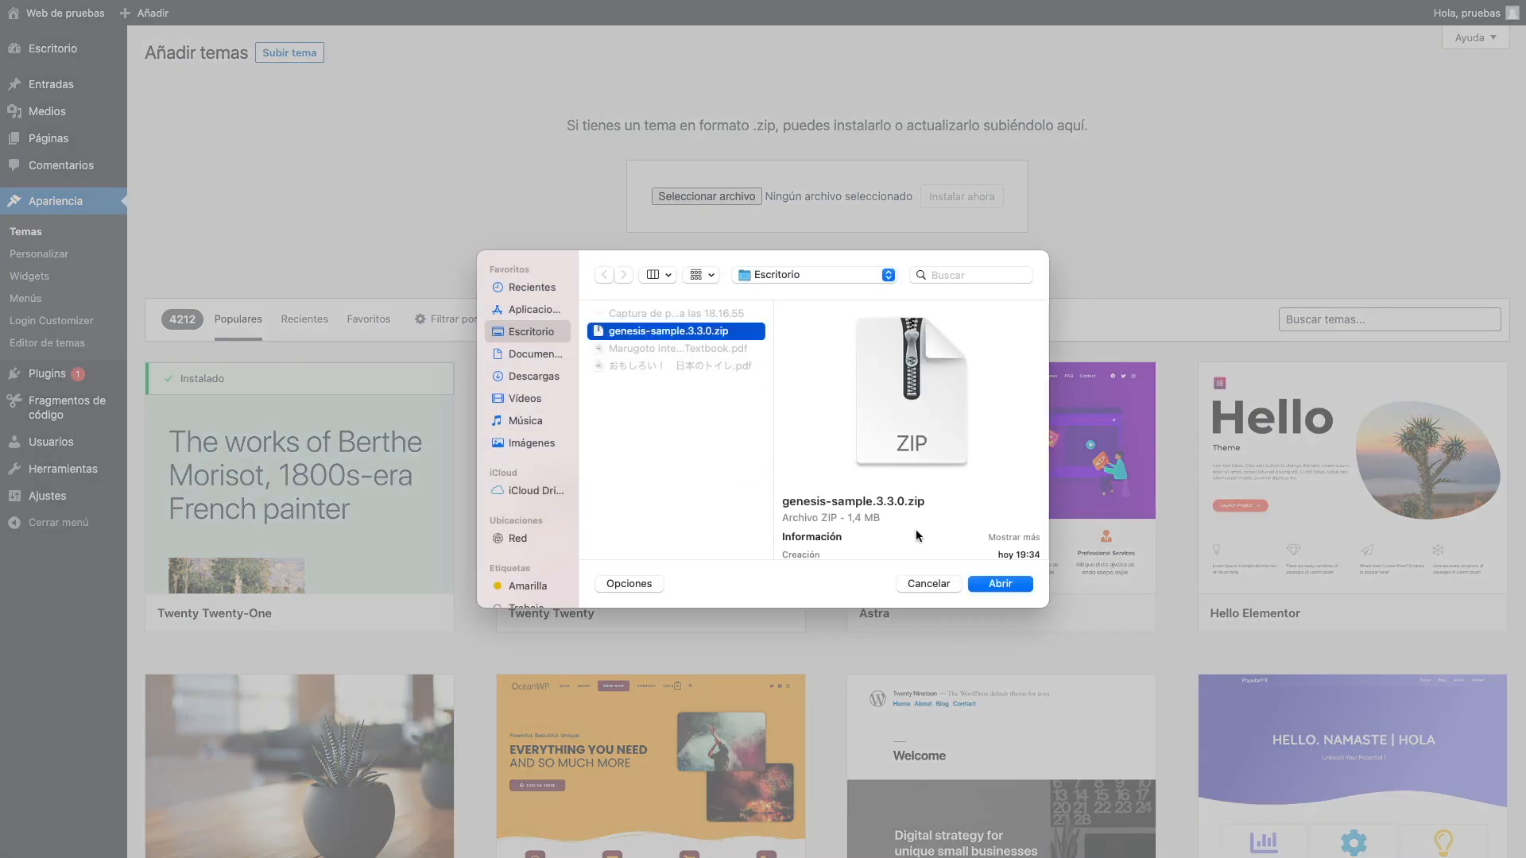
{"action": "left_click", "coordinate": [1012, 583]}
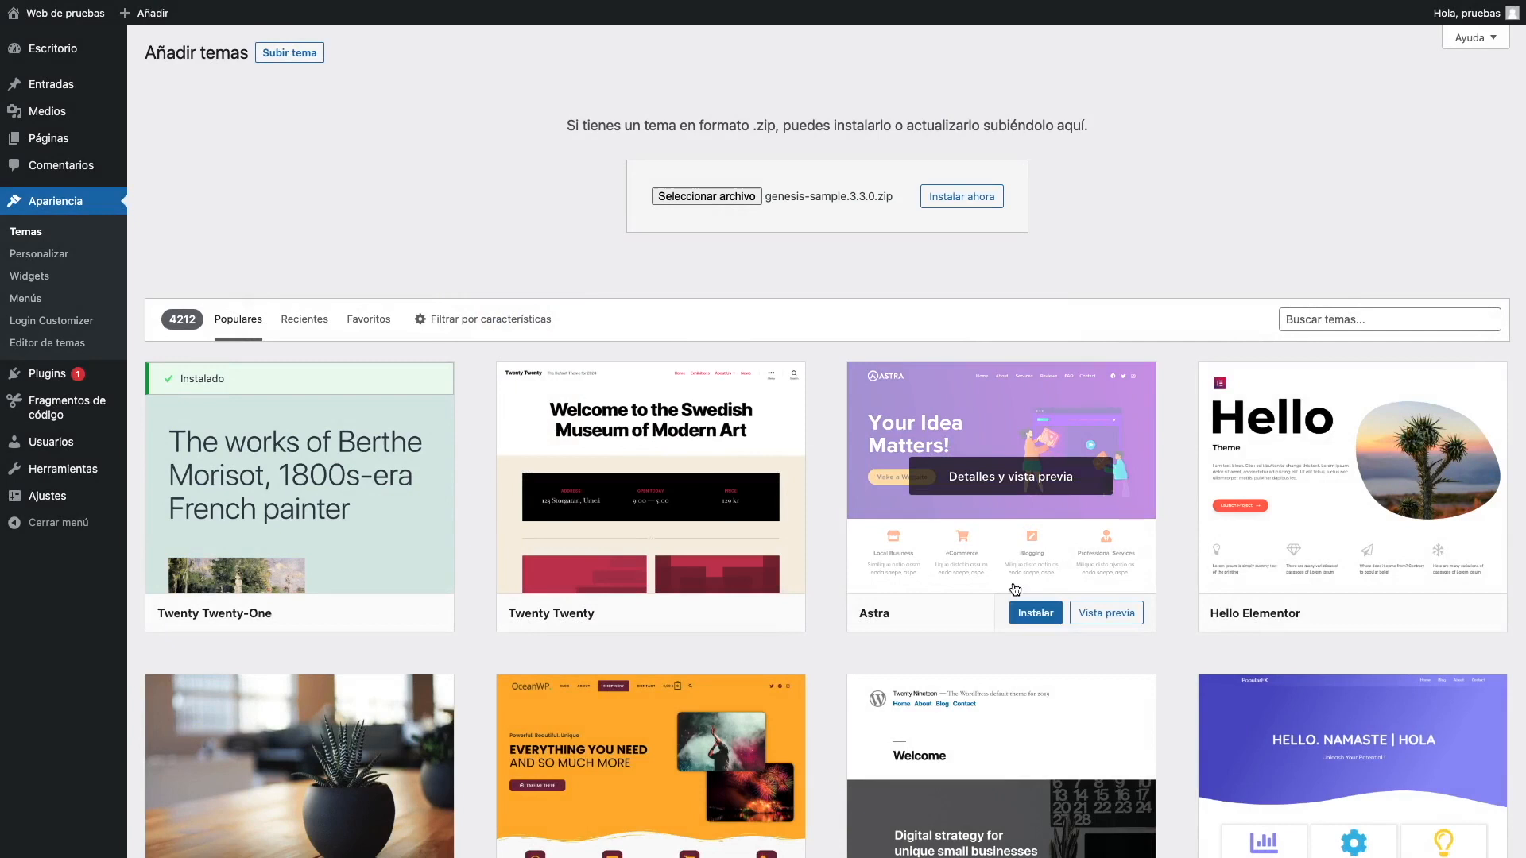
{"action": "left_click", "coordinate": [979, 200]}
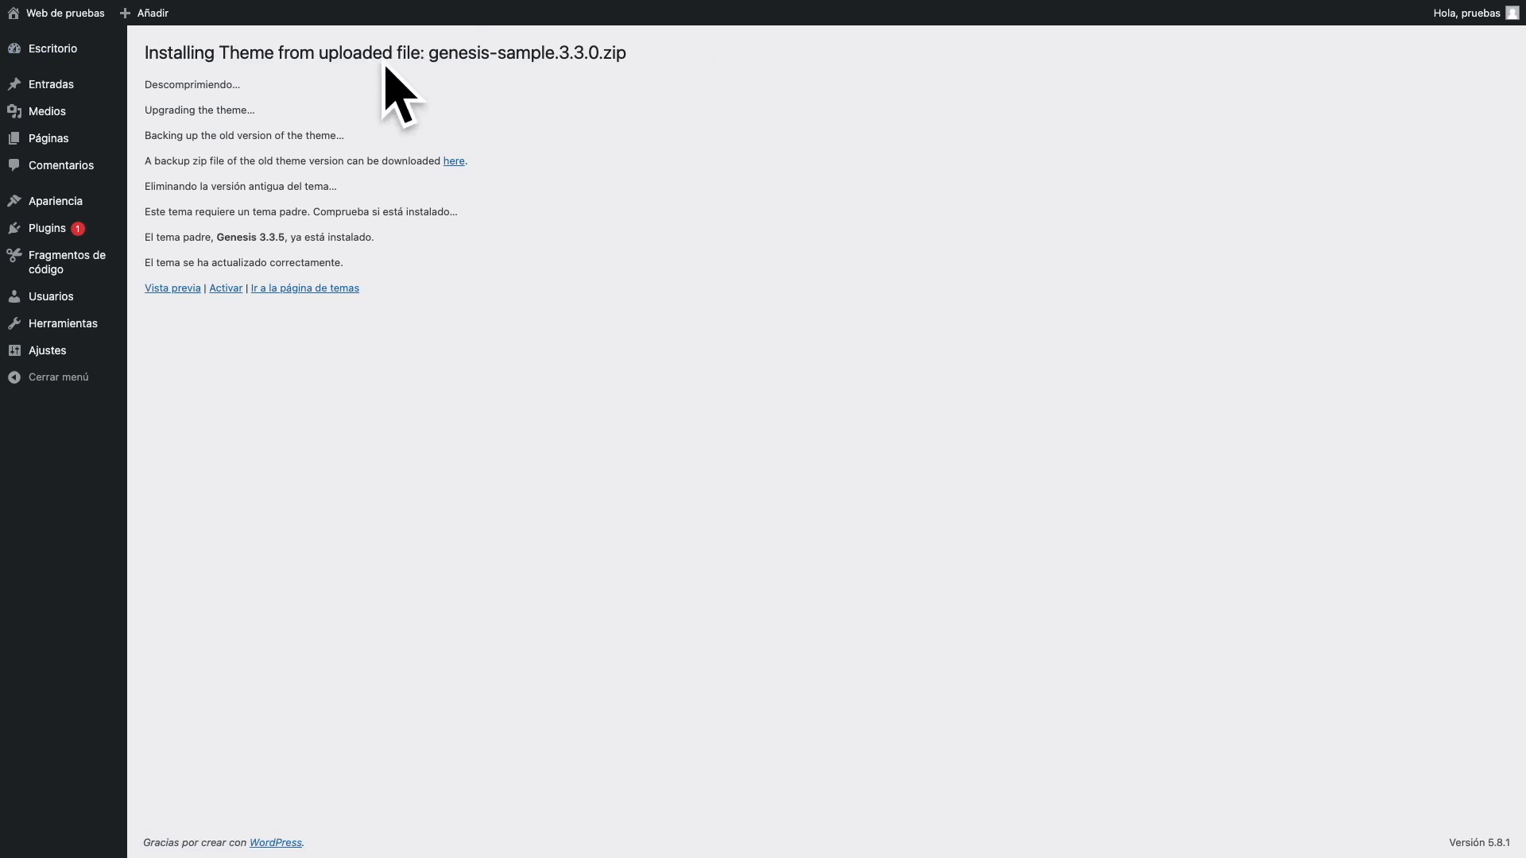
Read through the theme installation log, from unpacking and backup to the parent theme check and final status.
{"action": "left_click_drag", "start_coordinate": [157, 84], "coordinate": [276, 84]}
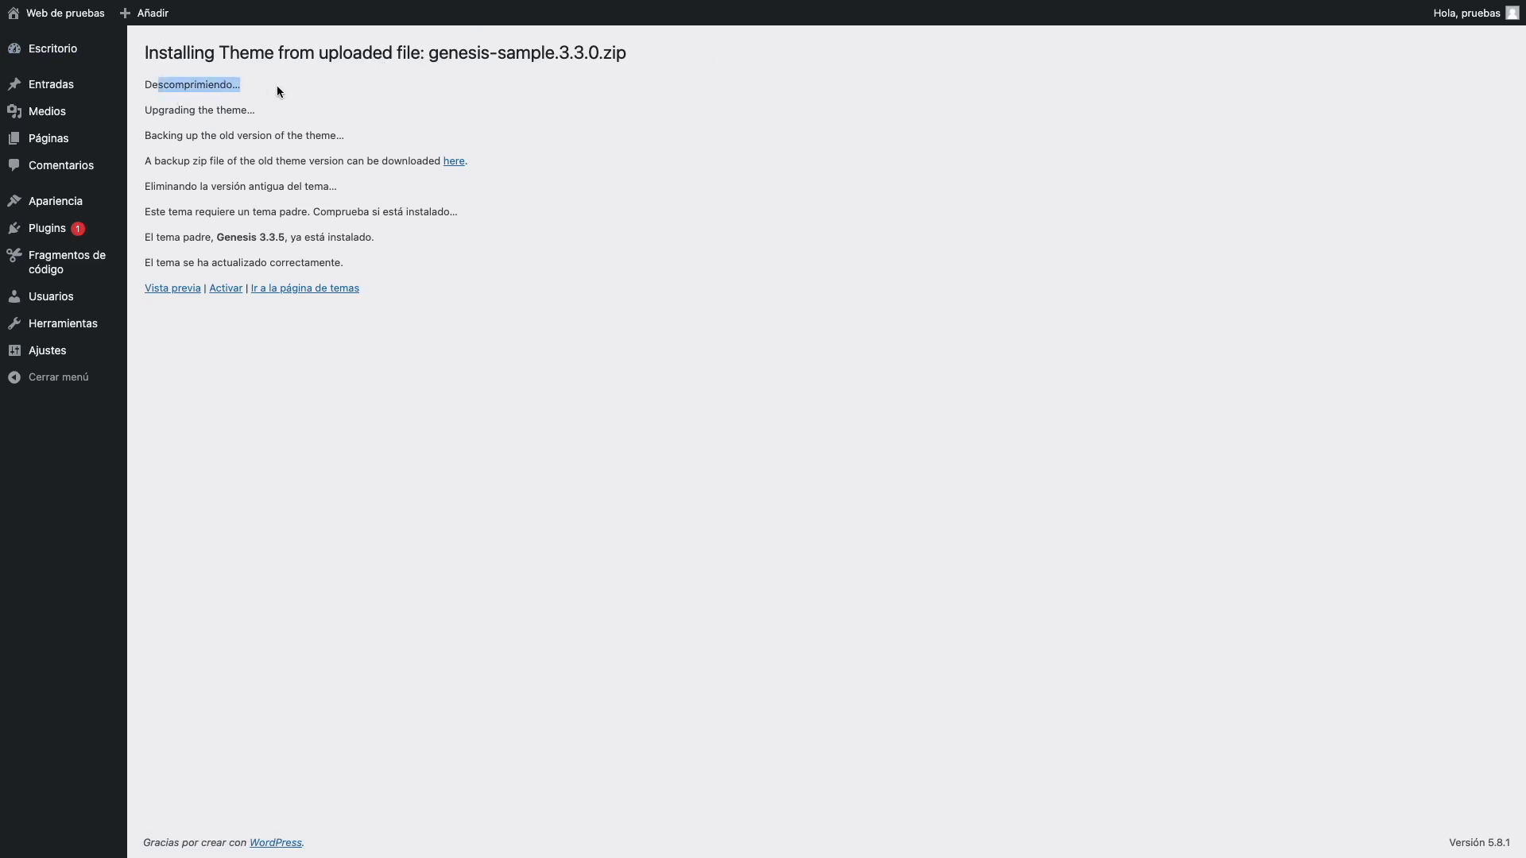
{"action": "left_click_drag", "start_coordinate": [144, 109], "coordinate": [261, 116]}
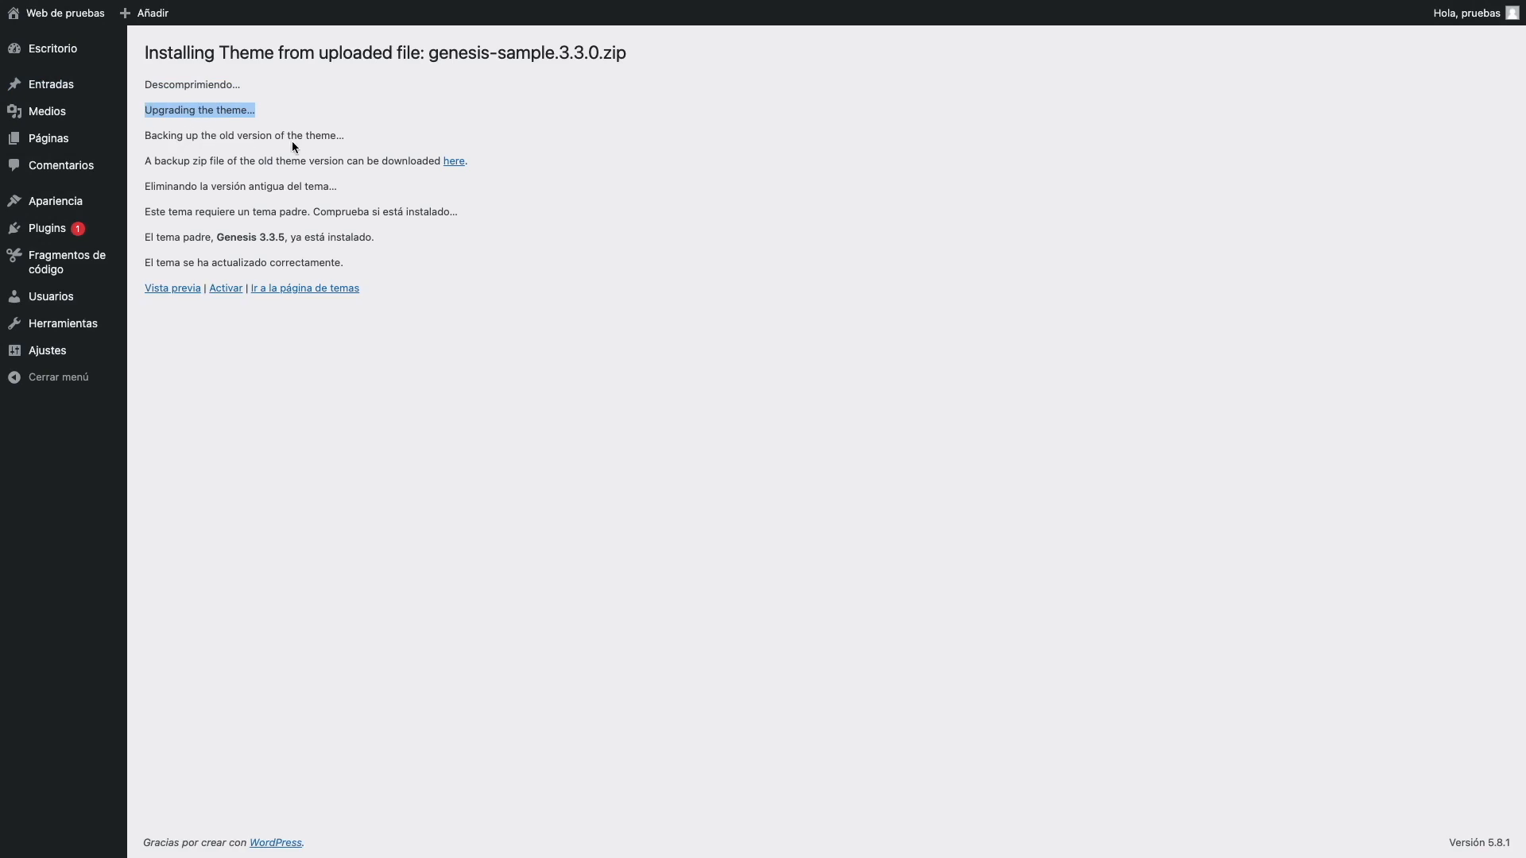
{"action": "left_click_drag", "start_coordinate": [351, 139], "coordinate": [146, 131]}
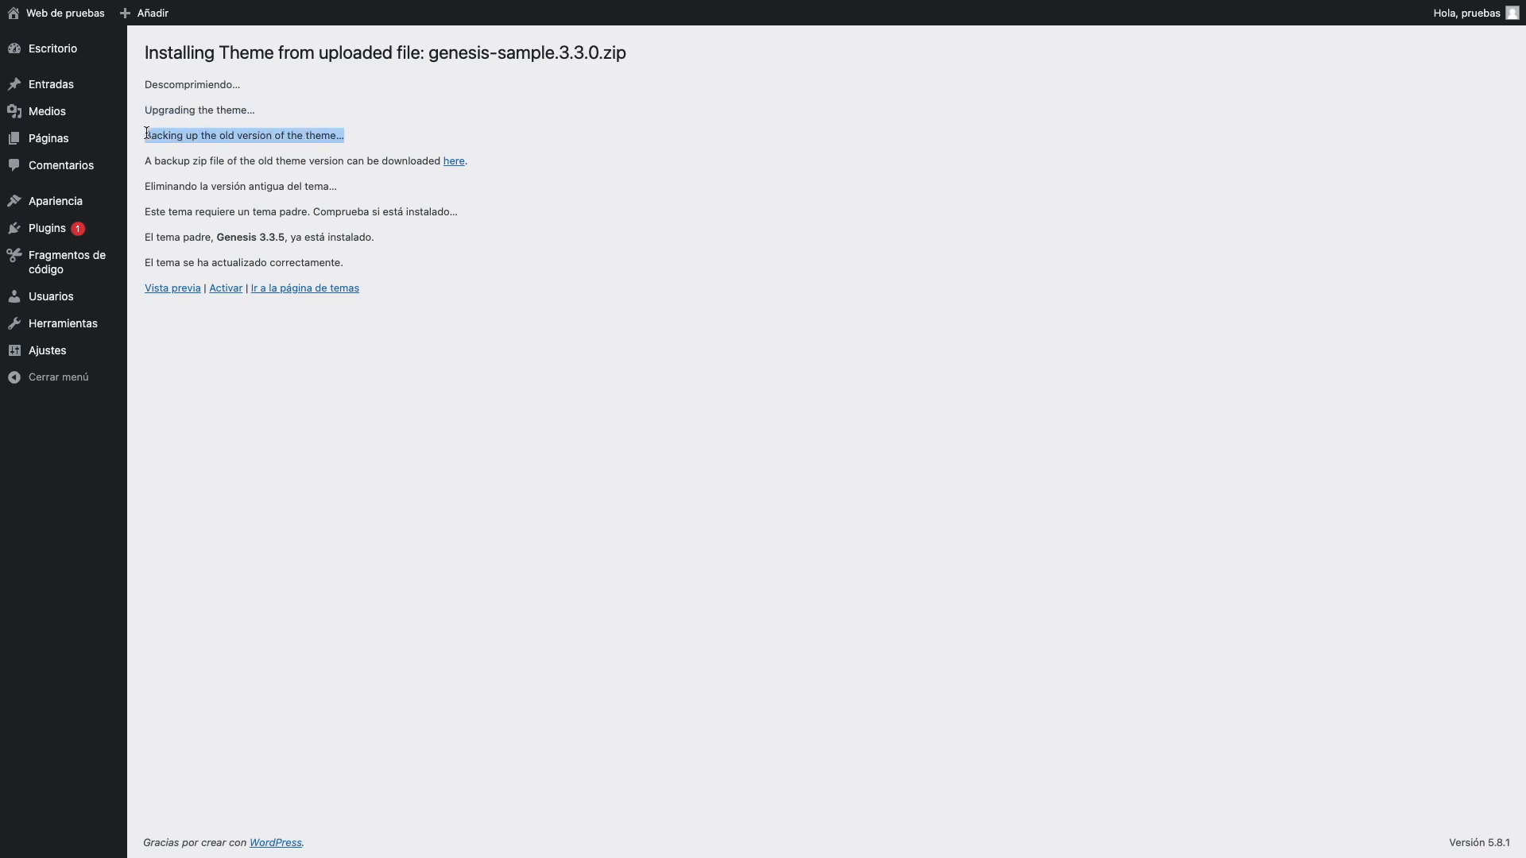
{"action": "left_click_drag", "start_coordinate": [146, 161], "coordinate": [306, 162]}
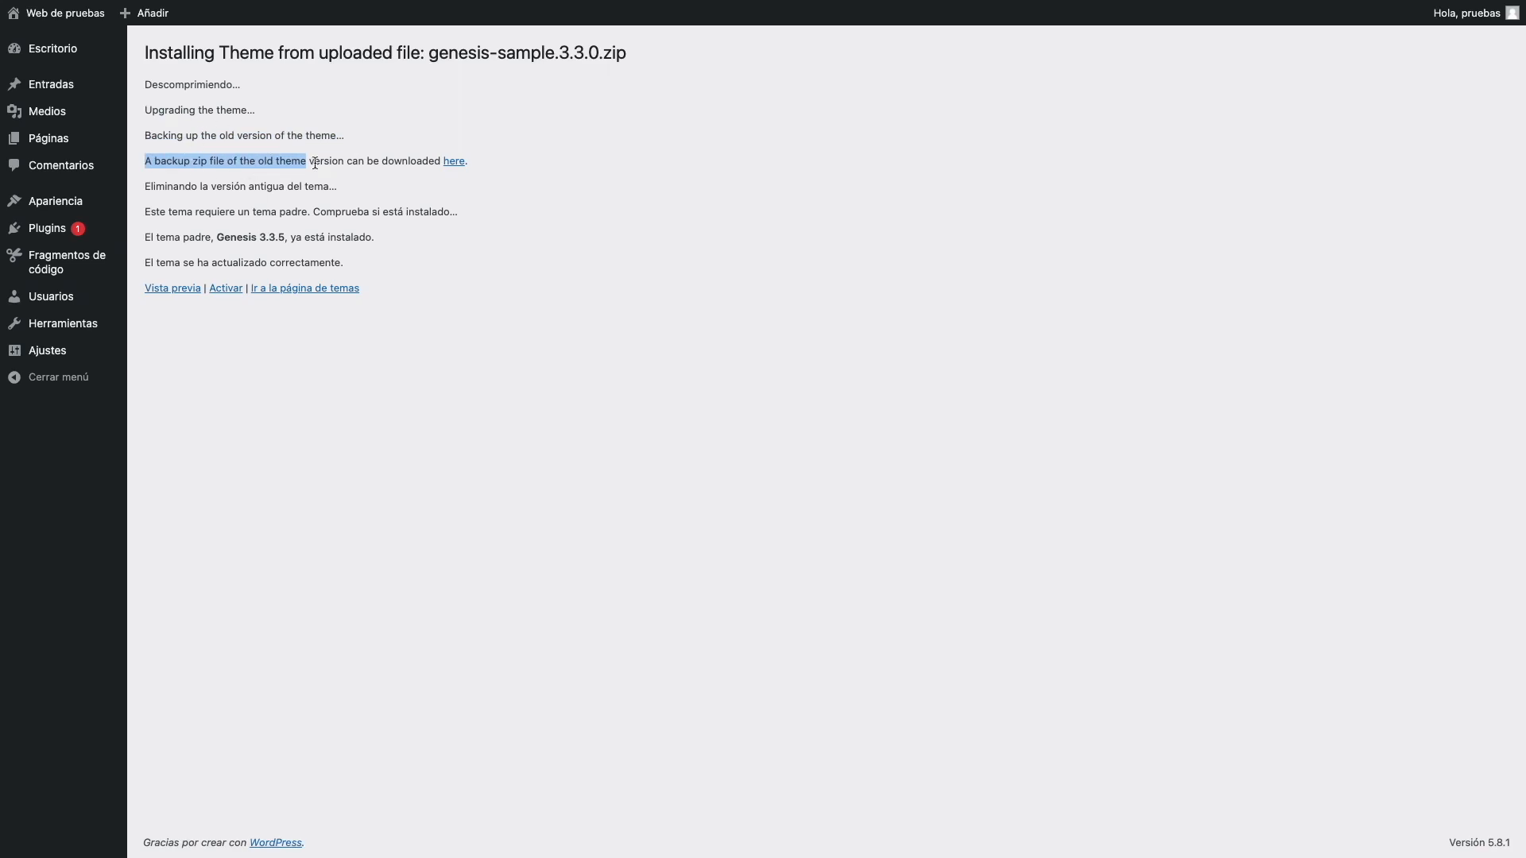
{"action": "left_click_drag", "start_coordinate": [491, 166], "coordinate": [324, 198]}
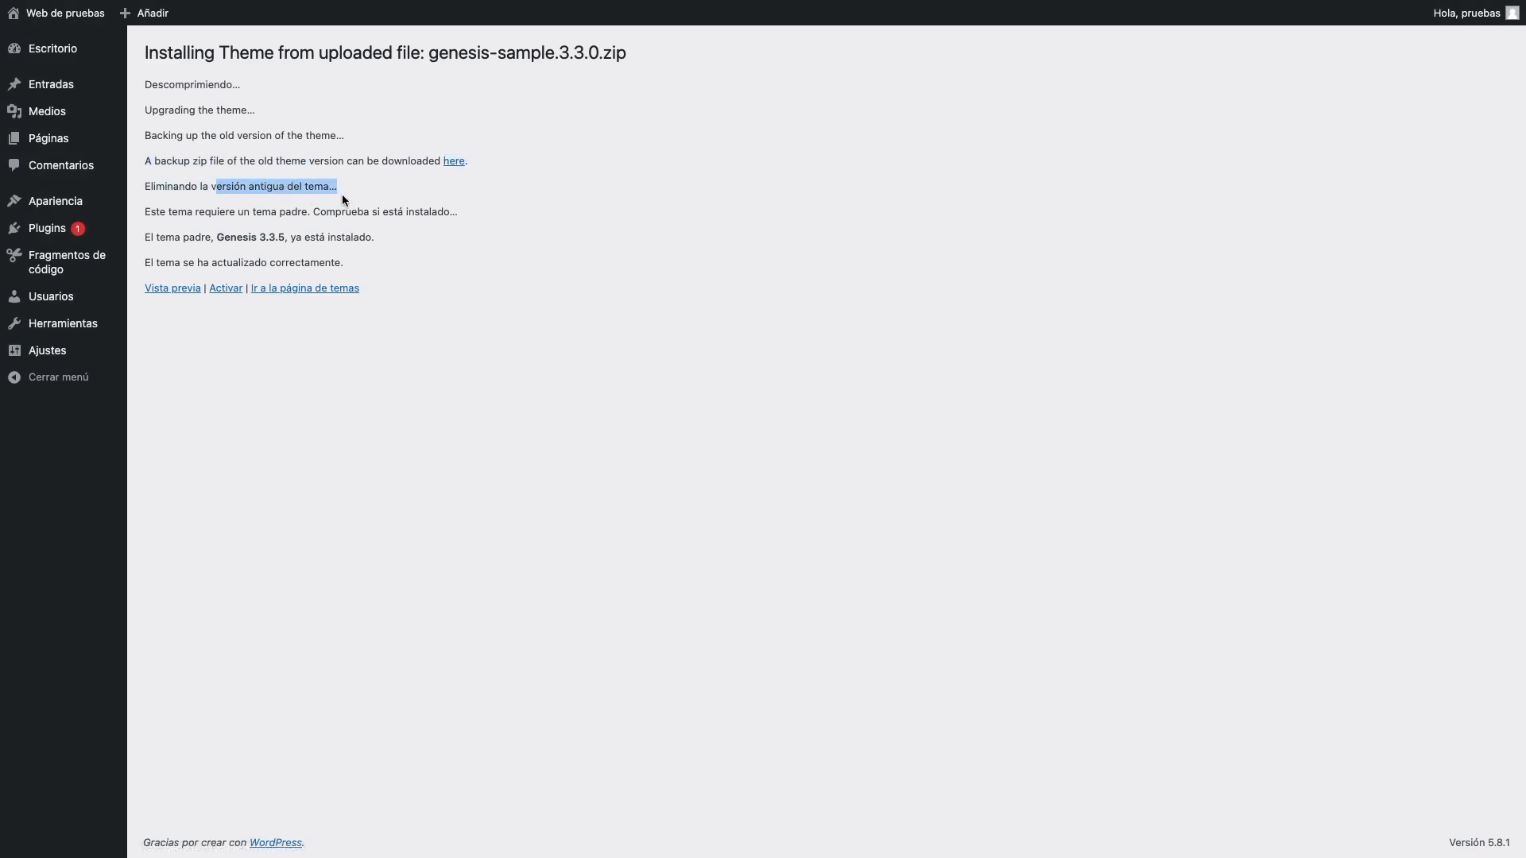
{"action": "left_click_drag", "start_coordinate": [157, 211], "coordinate": [446, 213]}
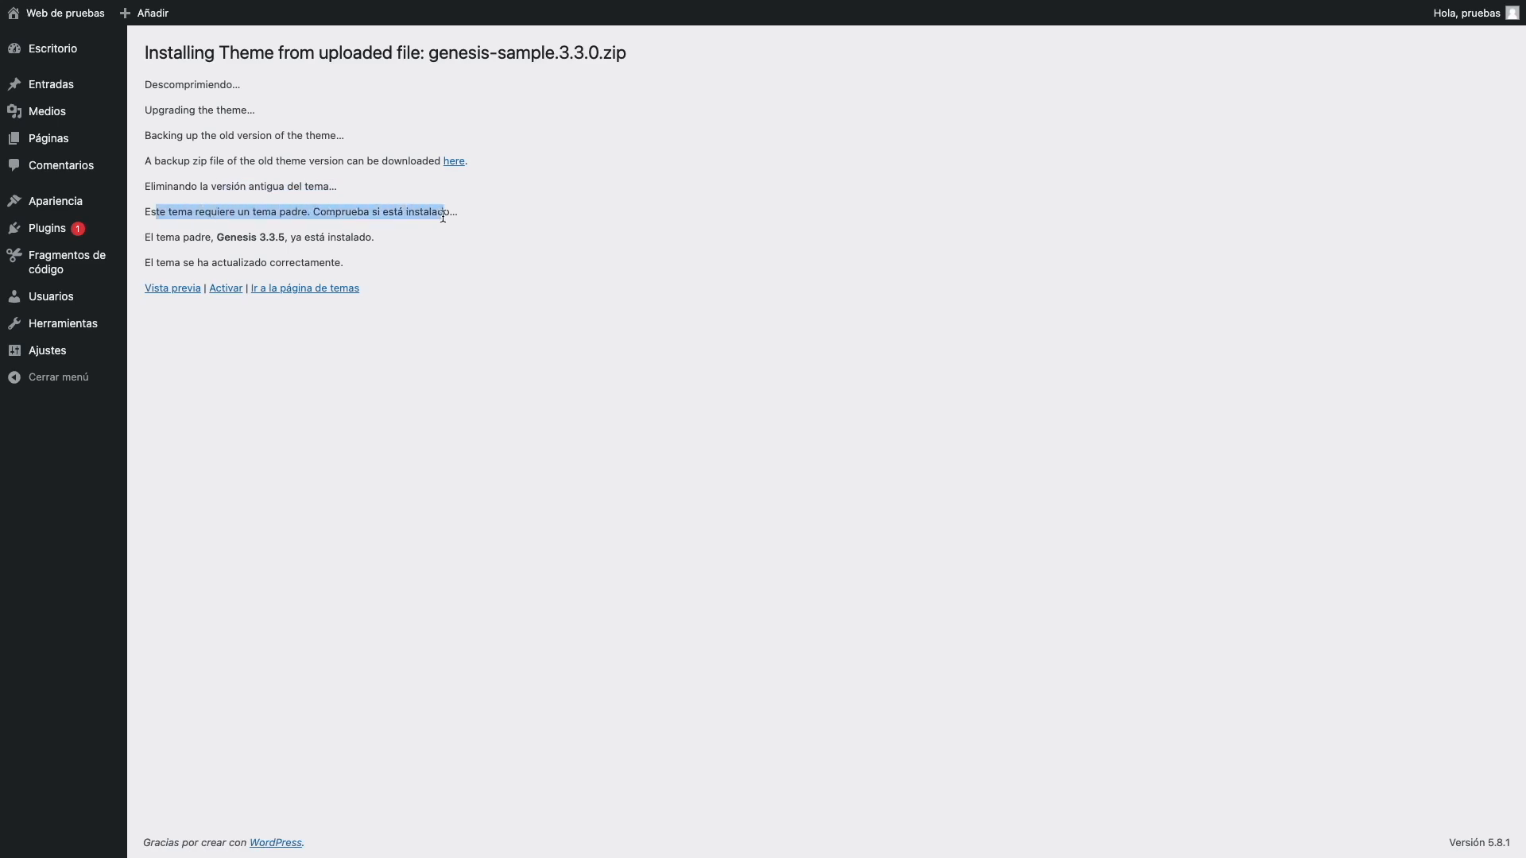
{"action": "left_click_drag", "start_coordinate": [175, 237], "coordinate": [381, 236]}
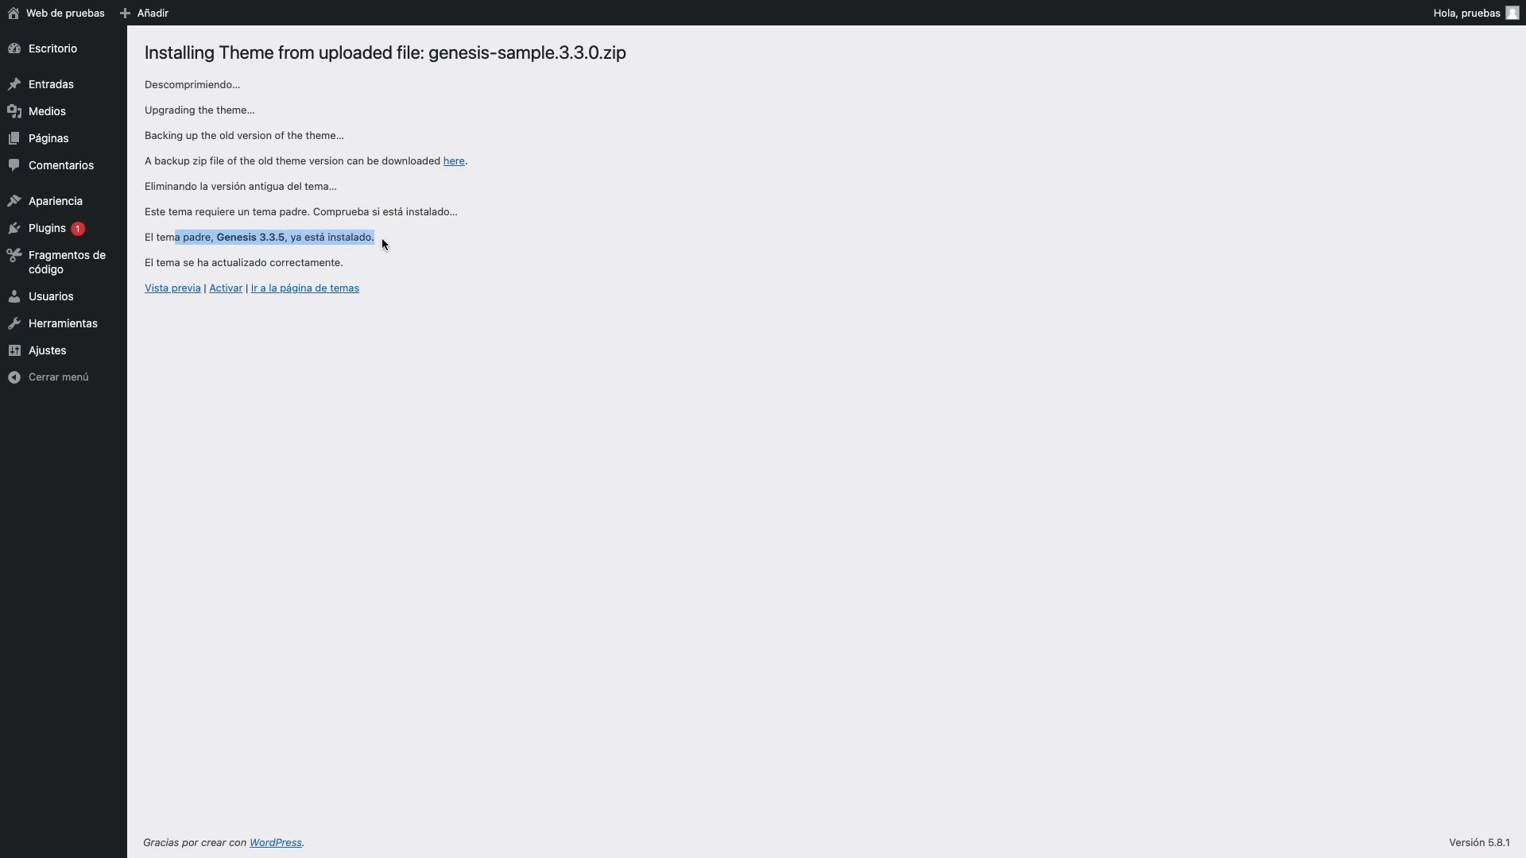
{"action": "left_click_drag", "start_coordinate": [193, 262], "coordinate": [357, 262]}
{"action": "left_click", "coordinate": [358, 264]}
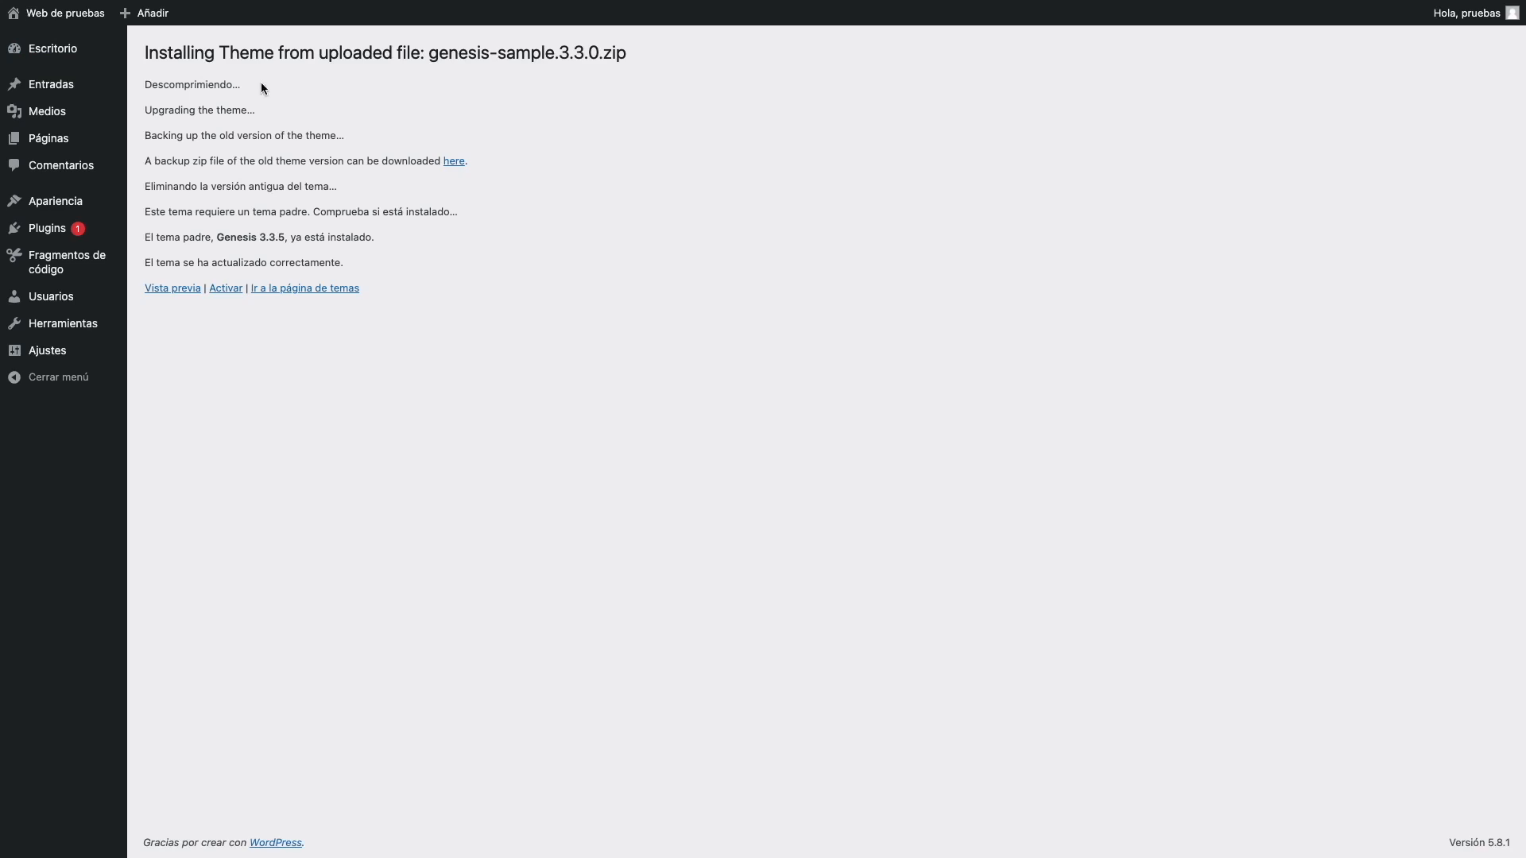
Search the plugin directory for "wp rollback", then install and activate the WP Rollback plugin.
{"action": "mouse_move", "coordinate": [58, 77]}
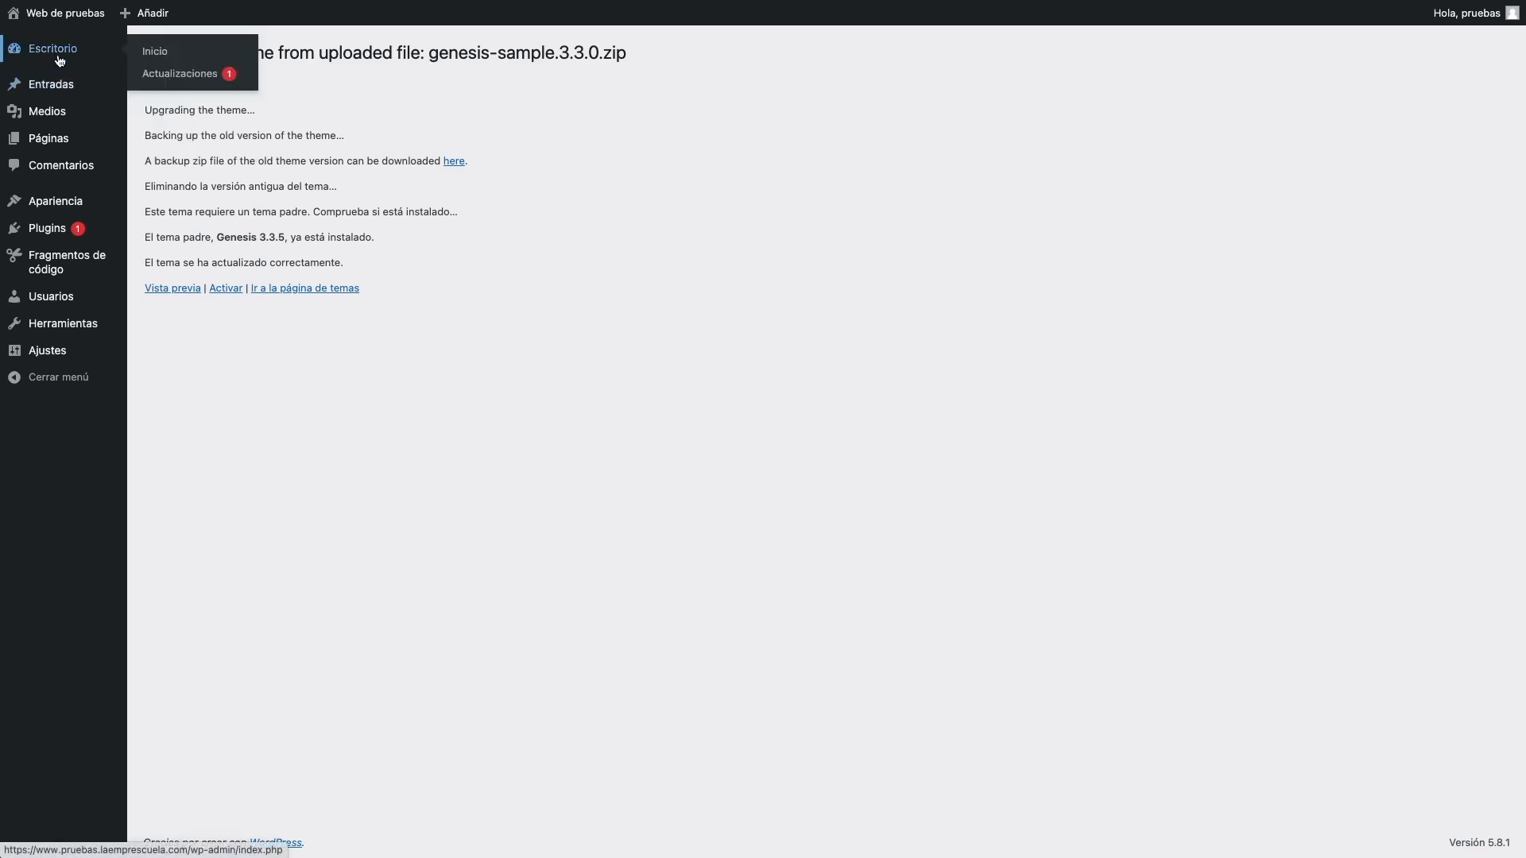
{"action": "left_click", "coordinate": [60, 60]}
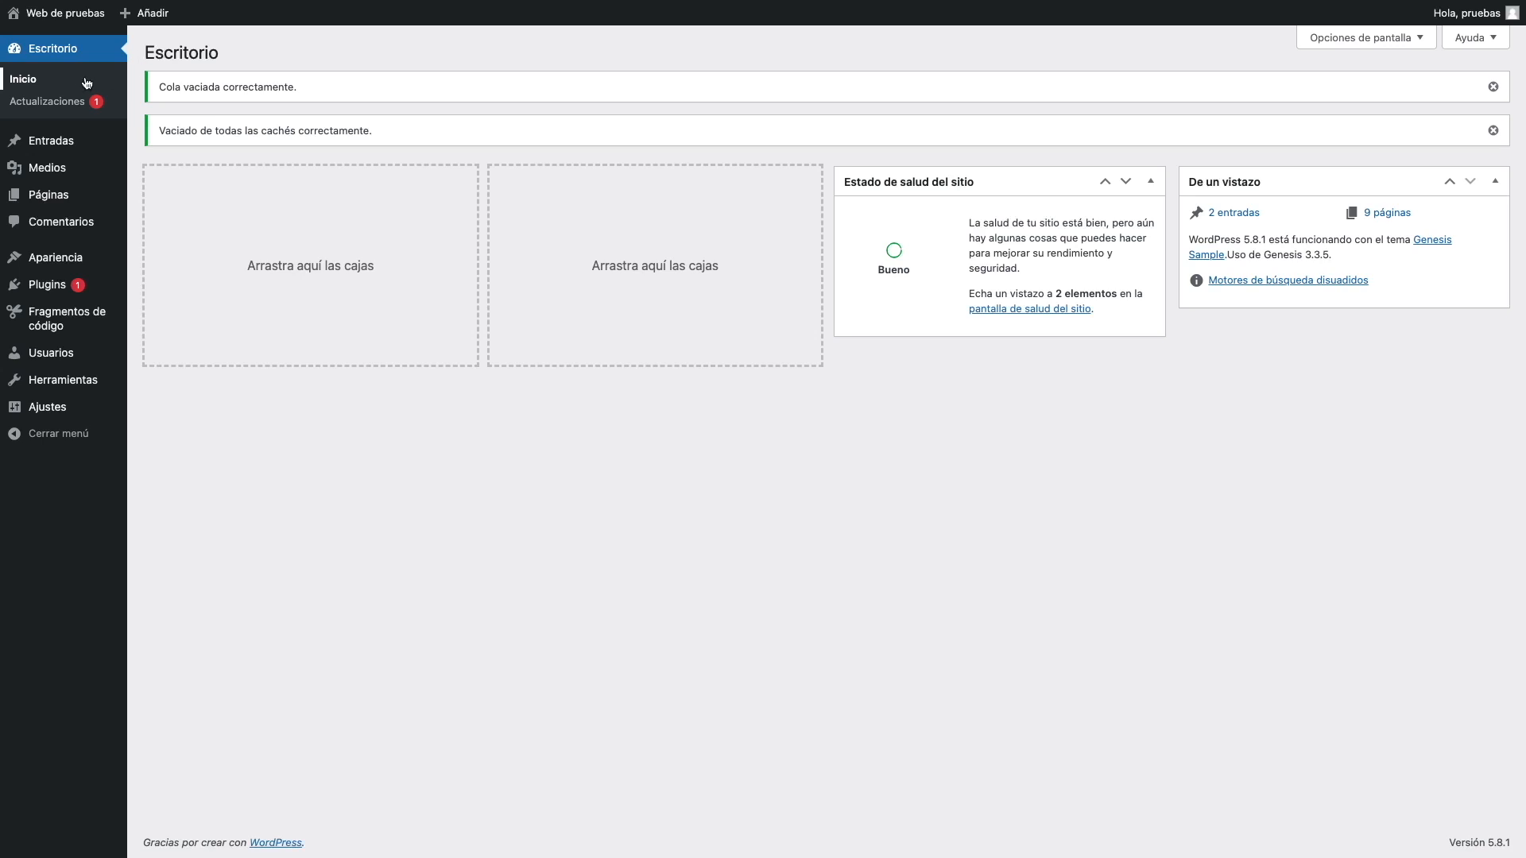
{"action": "mouse_move", "coordinate": [59, 299]}
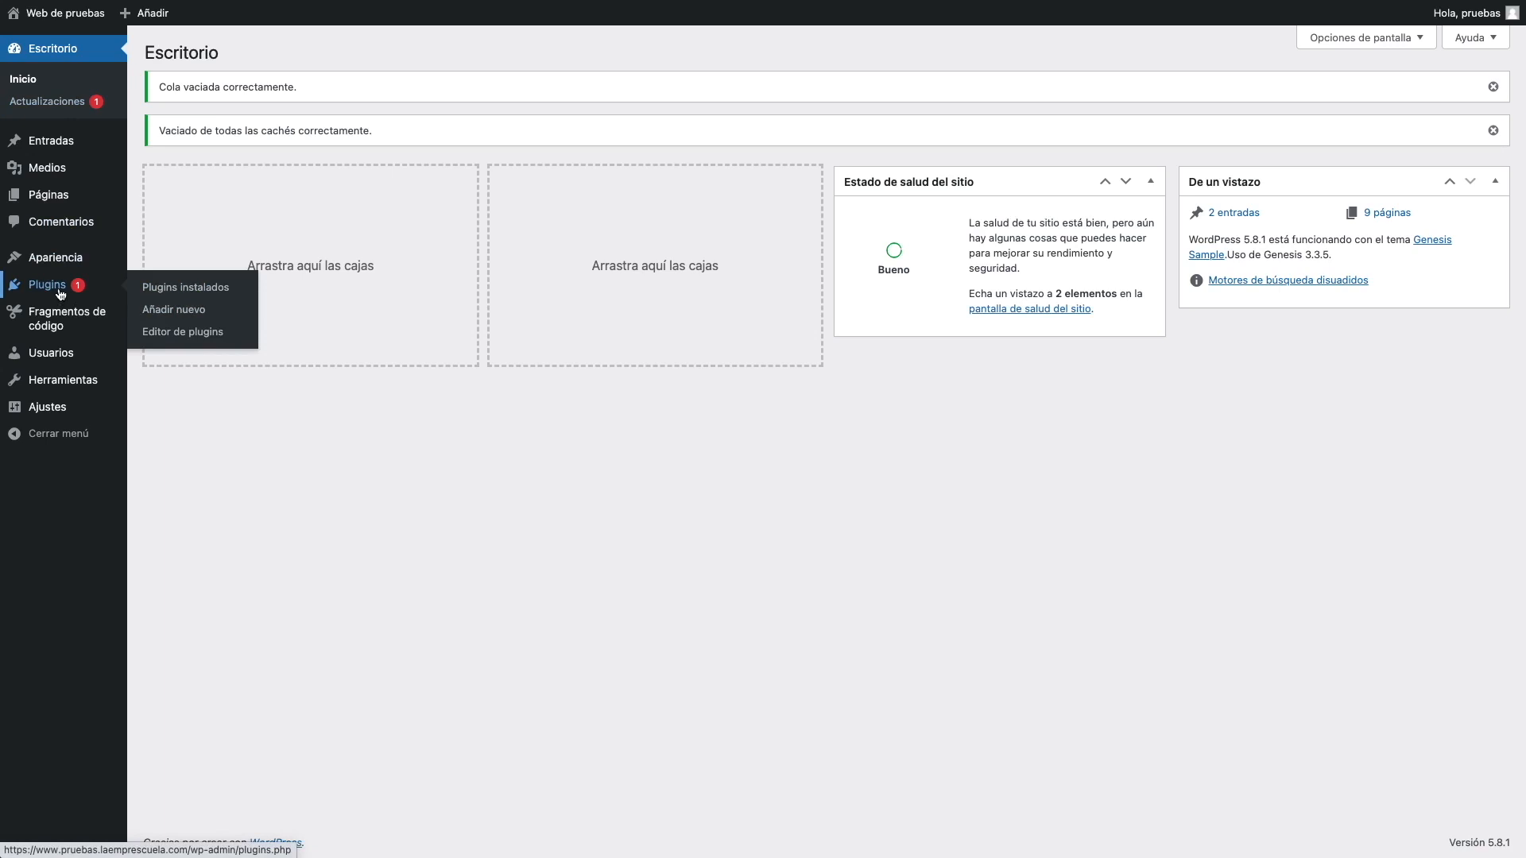
{"action": "left_click", "coordinate": [176, 309]}
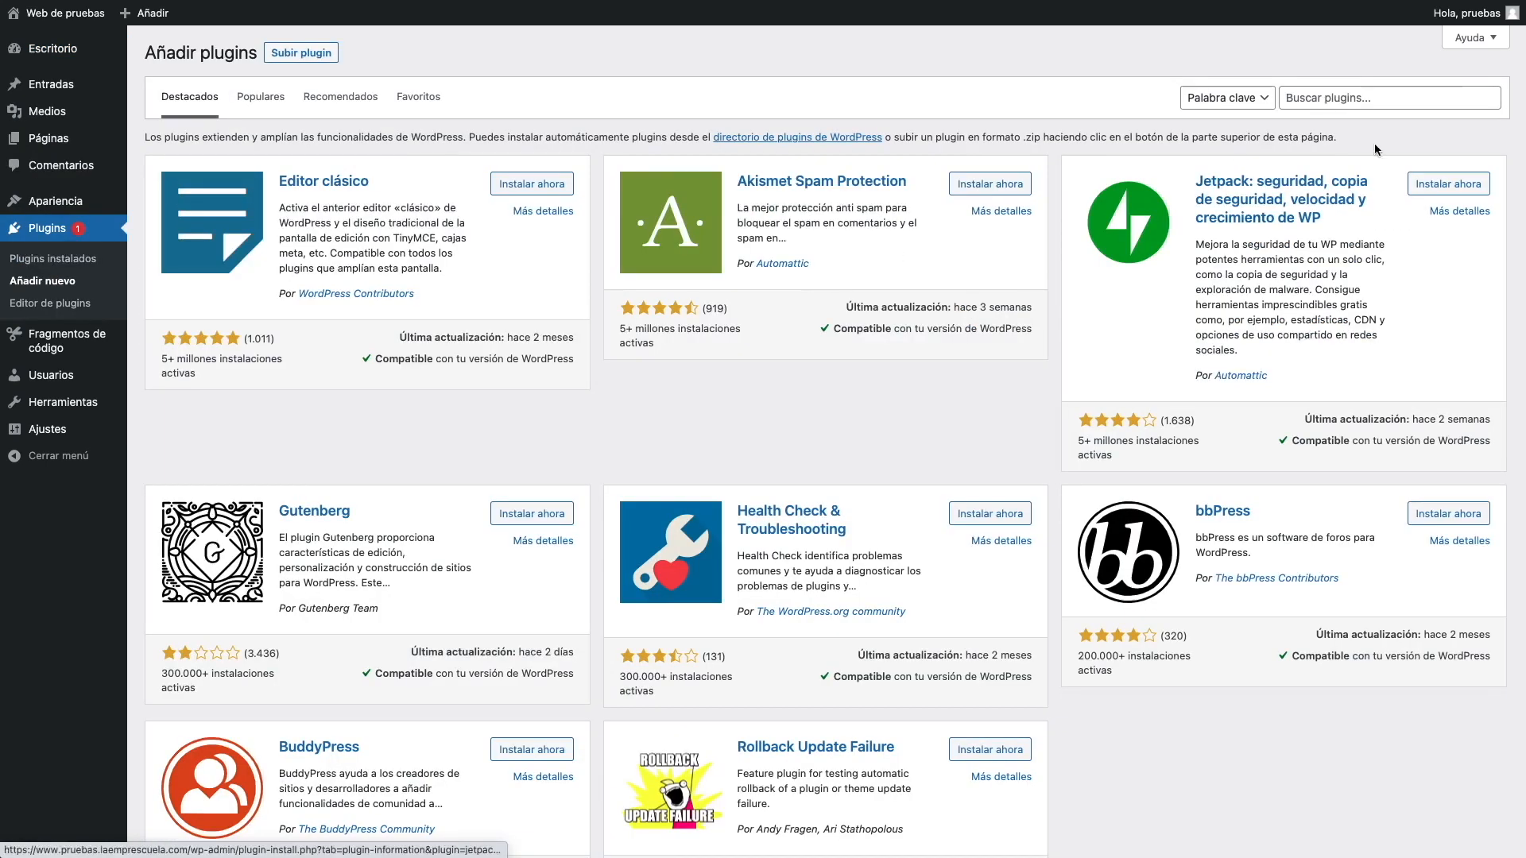
{"action": "left_click", "coordinate": [1373, 100]}
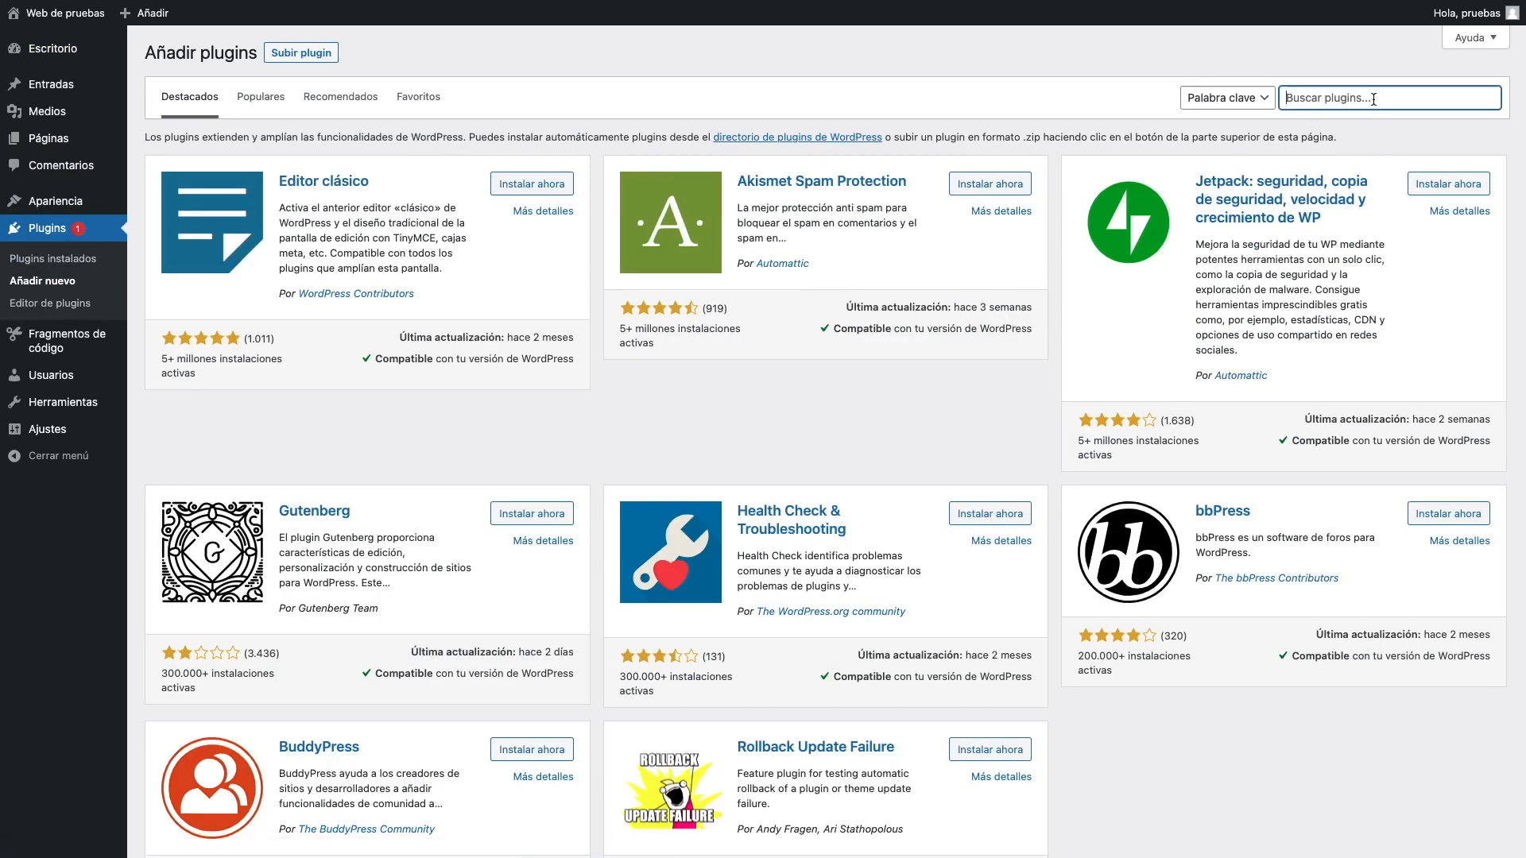
{"action": "type", "text": "wp rollback"}
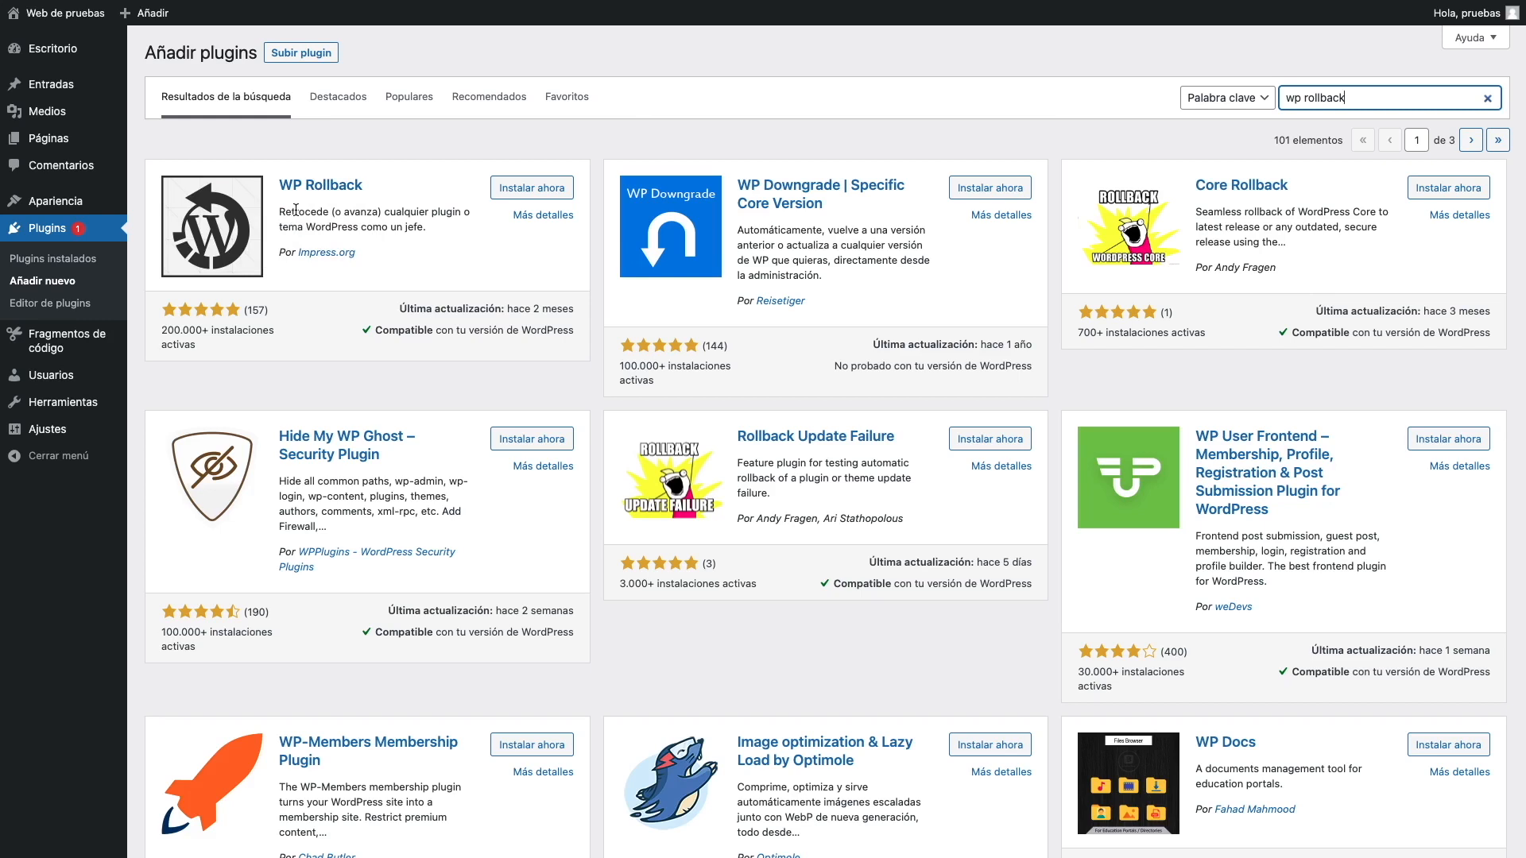
{"action": "left_click", "coordinate": [553, 191]}
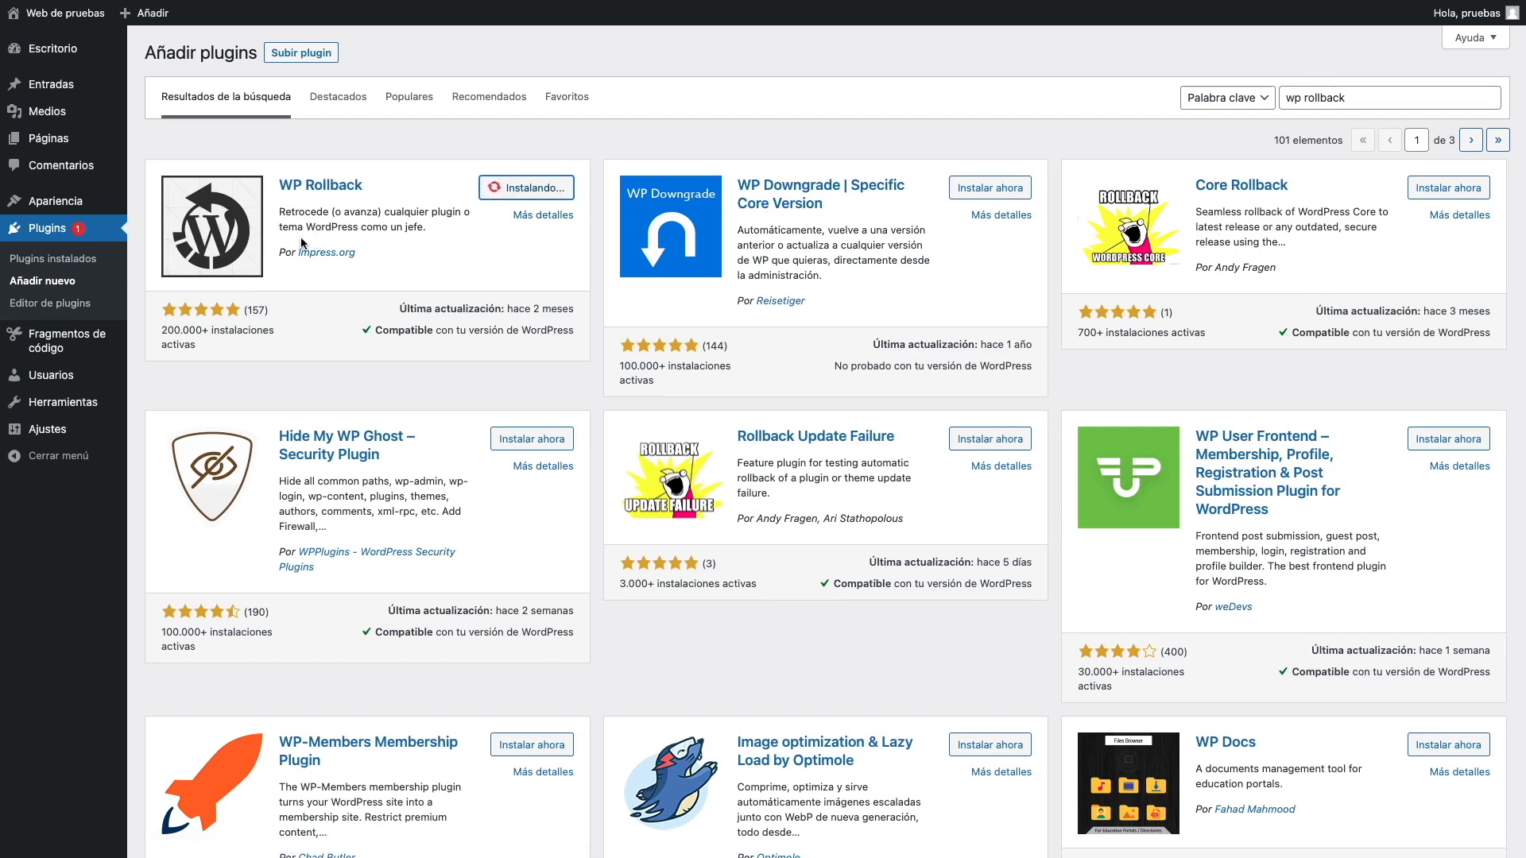
{"action": "left_click", "coordinate": [535, 191]}
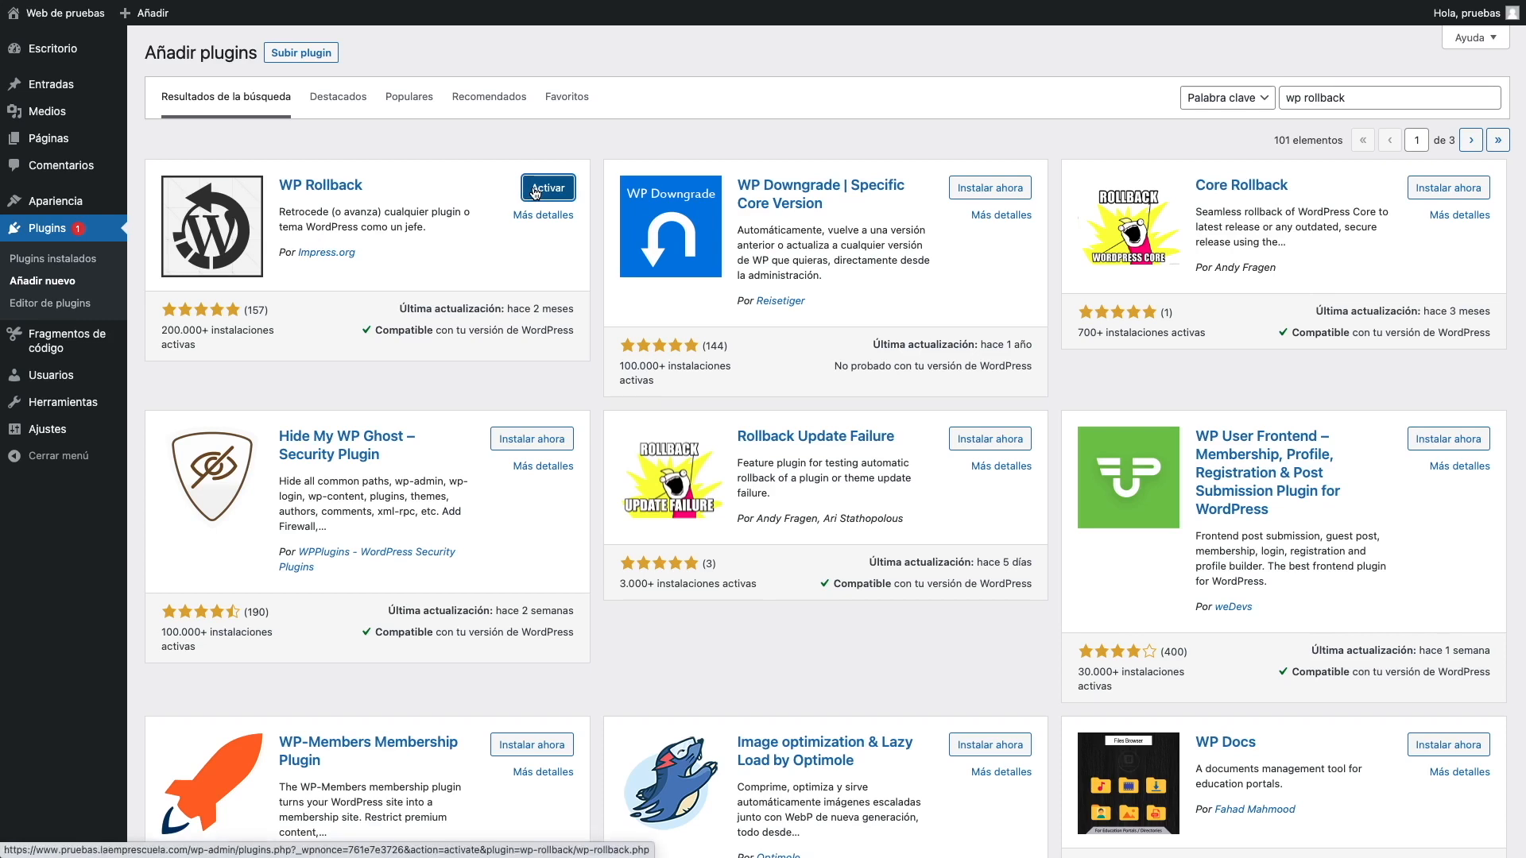
Examine the WP Rollback entry and the Retroceso options of the other plugins in the installed plugins list.
{"action": "scroll", "coordinate": [364, 478], "scroll_direction": "down", "scroll_amount": 10}
{"action": "left_click_drag", "start_coordinate": [194, 681], "coordinate": [227, 681]}
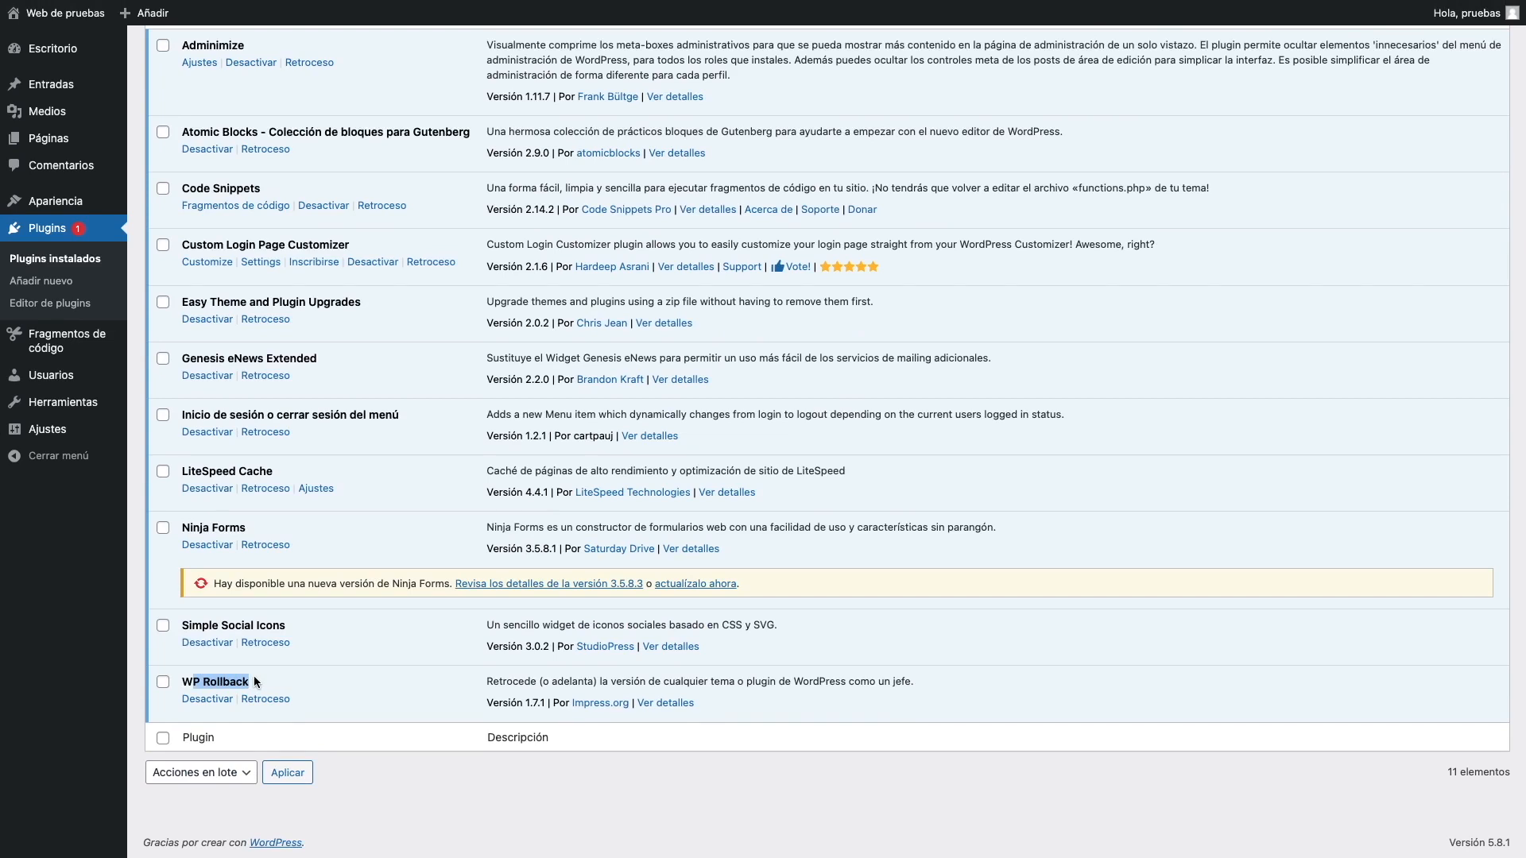
{"action": "left_click", "coordinate": [252, 667]}
{"action": "left_click_drag", "start_coordinate": [291, 644], "coordinate": [241, 647]}
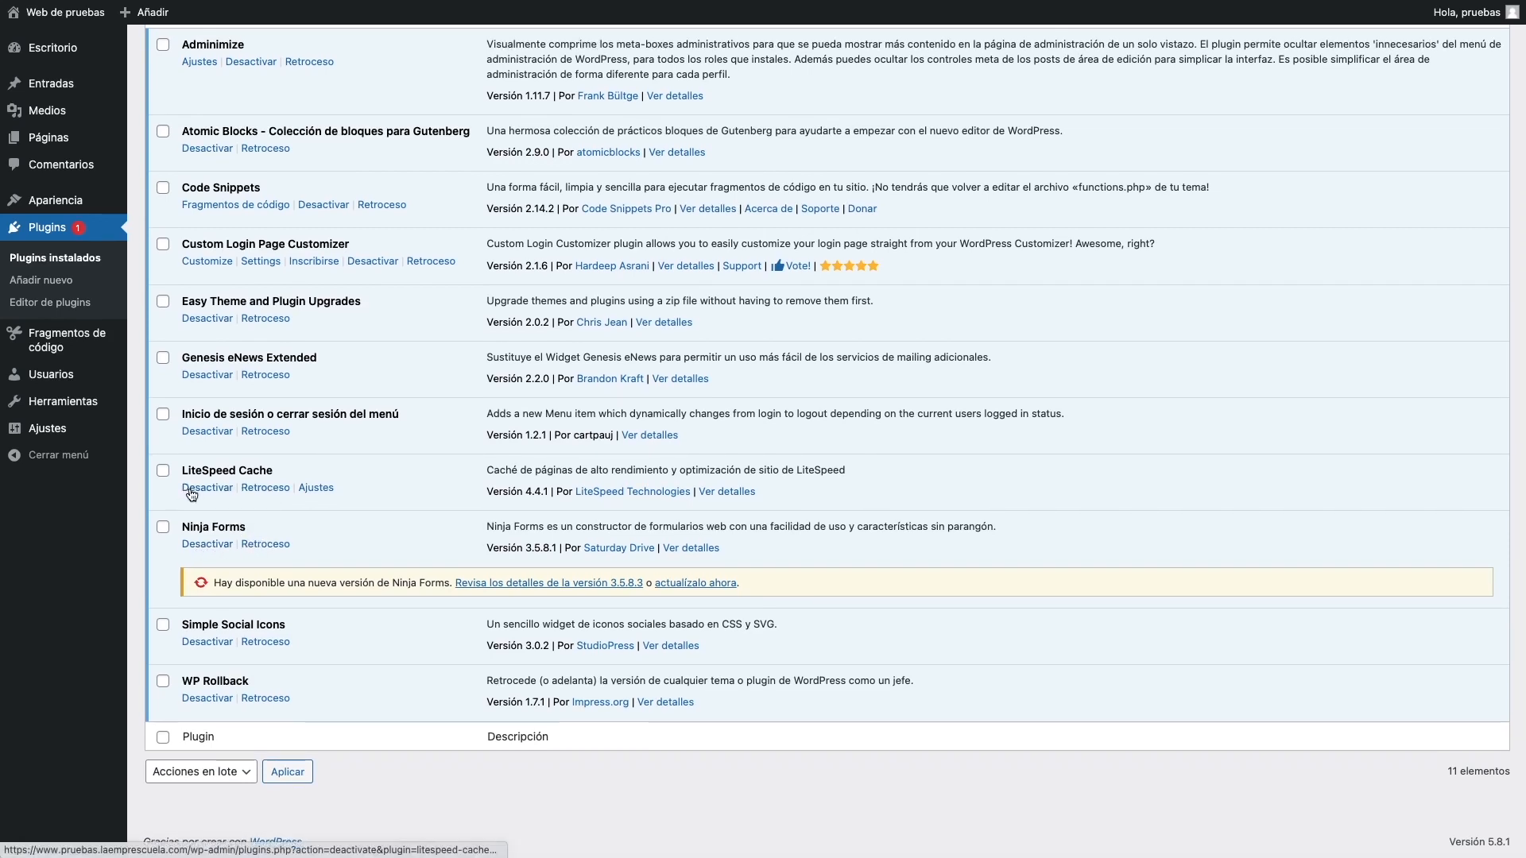
{"action": "scroll", "coordinate": [298, 660], "scroll_direction": "up", "scroll_amount": 1}
{"action": "left_click_drag", "start_coordinate": [306, 699], "coordinate": [259, 699]}
{"action": "left_click", "coordinate": [233, 680]}
{"action": "double_click", "coordinate": [218, 681]}
{"action": "scroll", "coordinate": [386, 682], "scroll_direction": "up", "scroll_amount": 3}
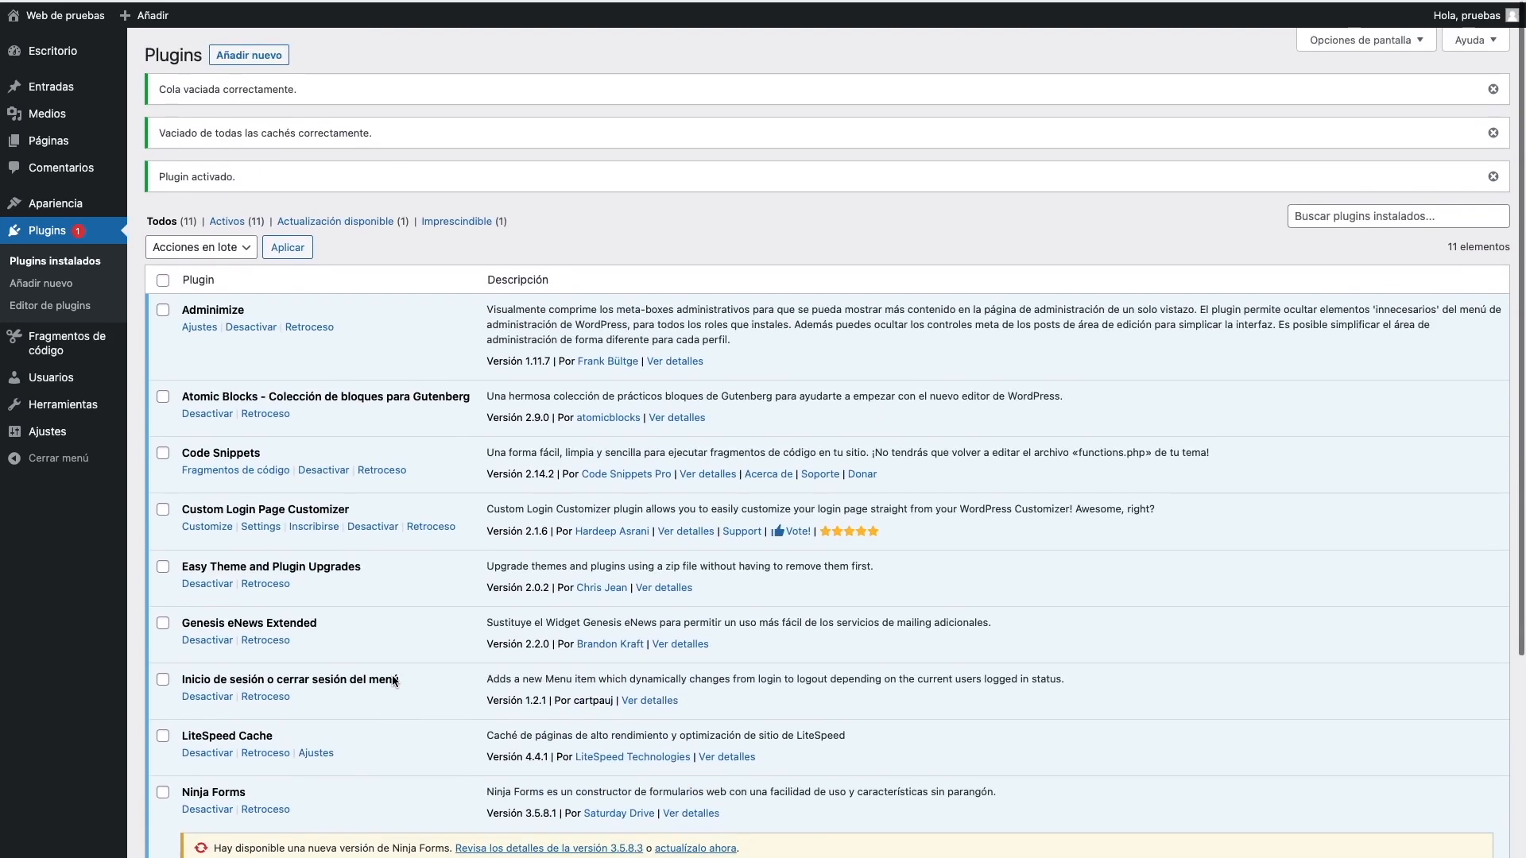
{"action": "double_click", "coordinate": [211, 307]}
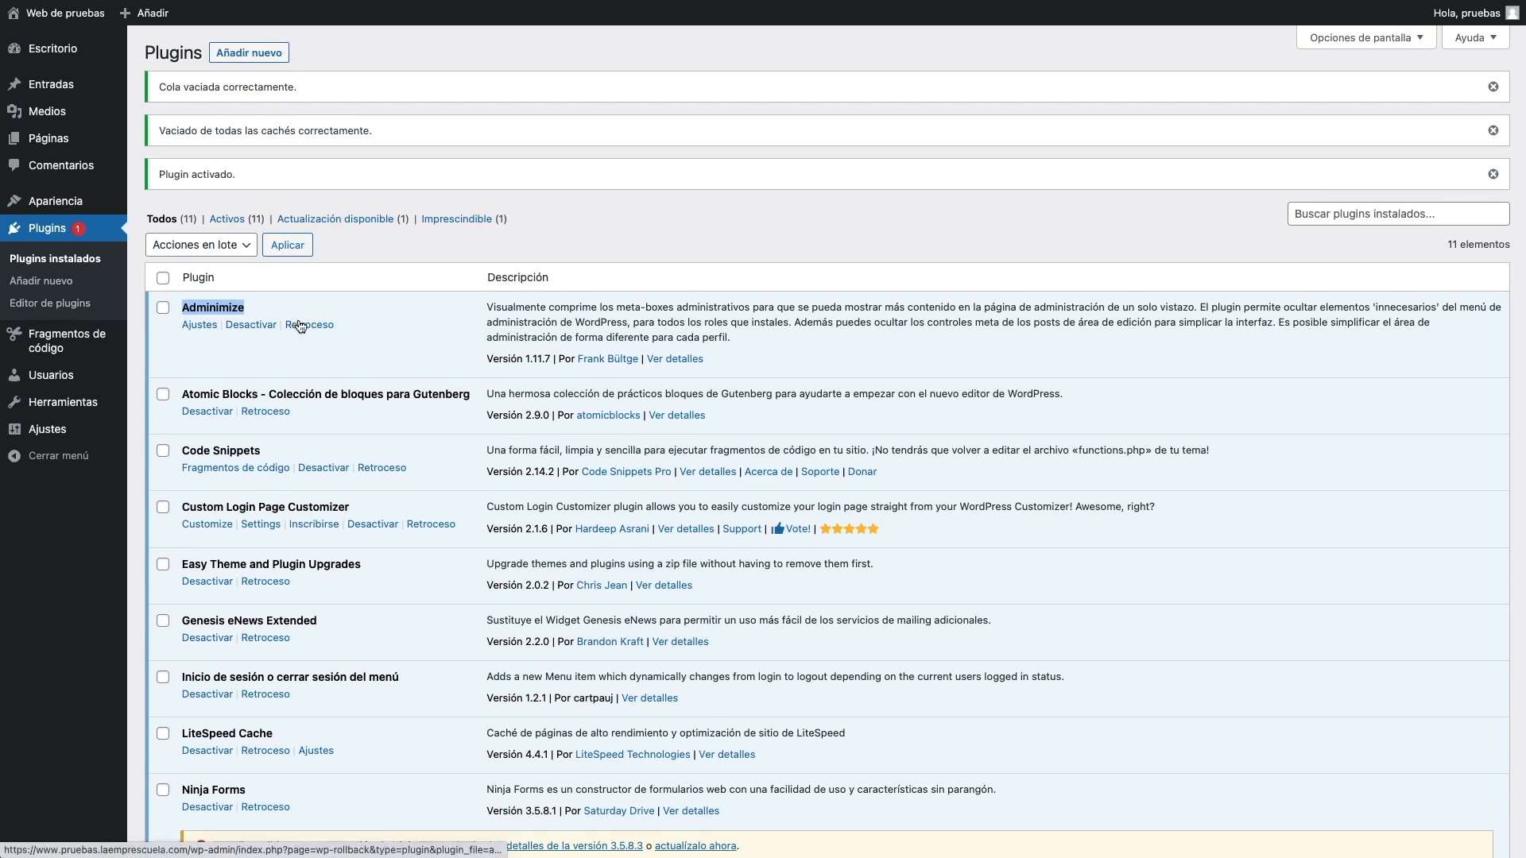
{"action": "left_click", "coordinate": [399, 332]}
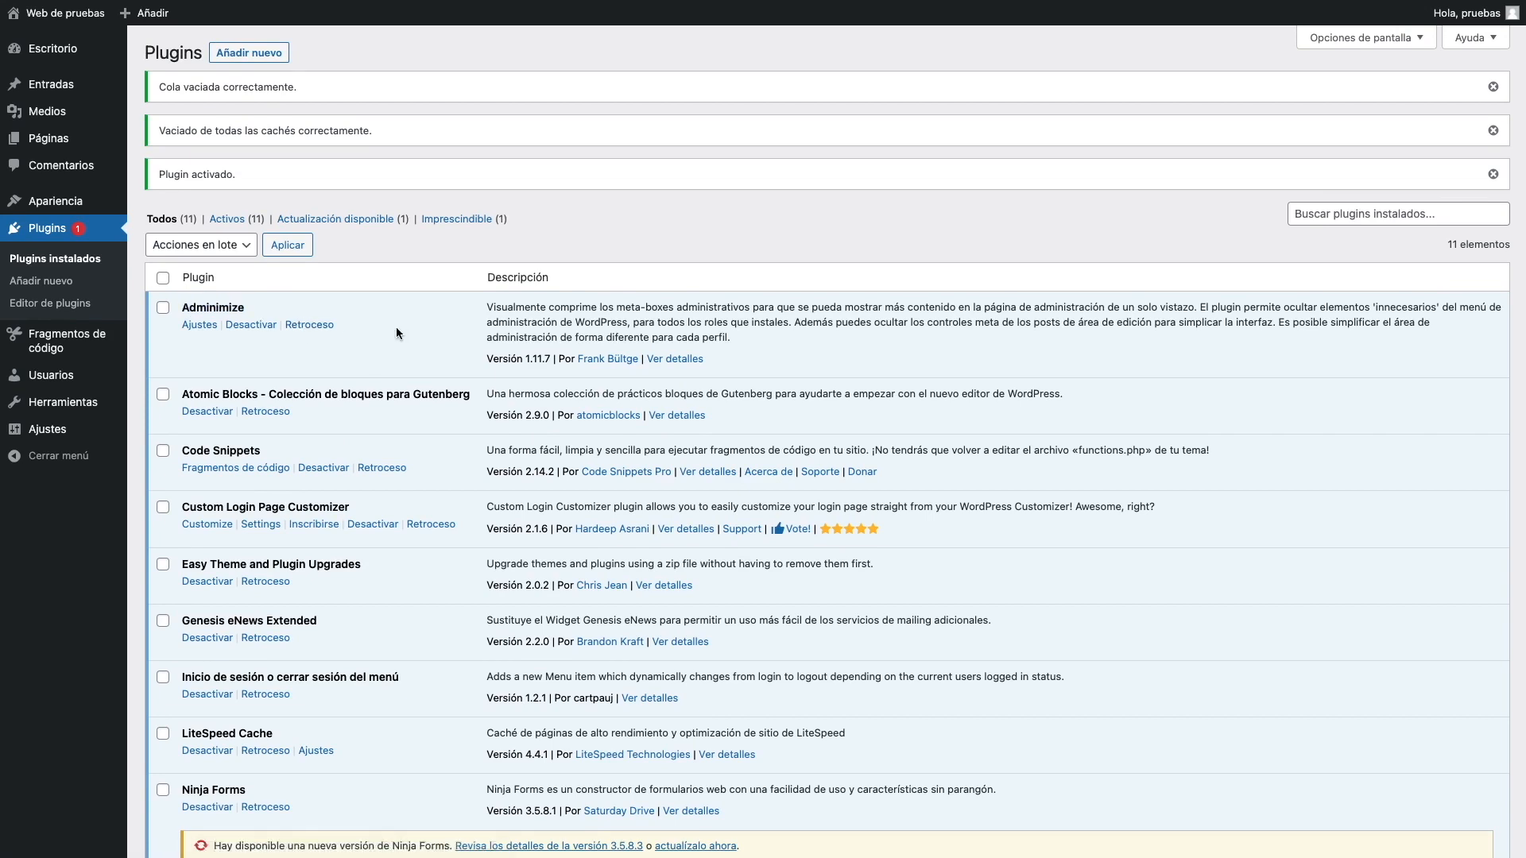
Update the Ninja Forms plugin to version 3.5.8.3 from the installed plugins list.
{"action": "scroll", "coordinate": [350, 346], "scroll_direction": "down", "scroll_amount": 3}
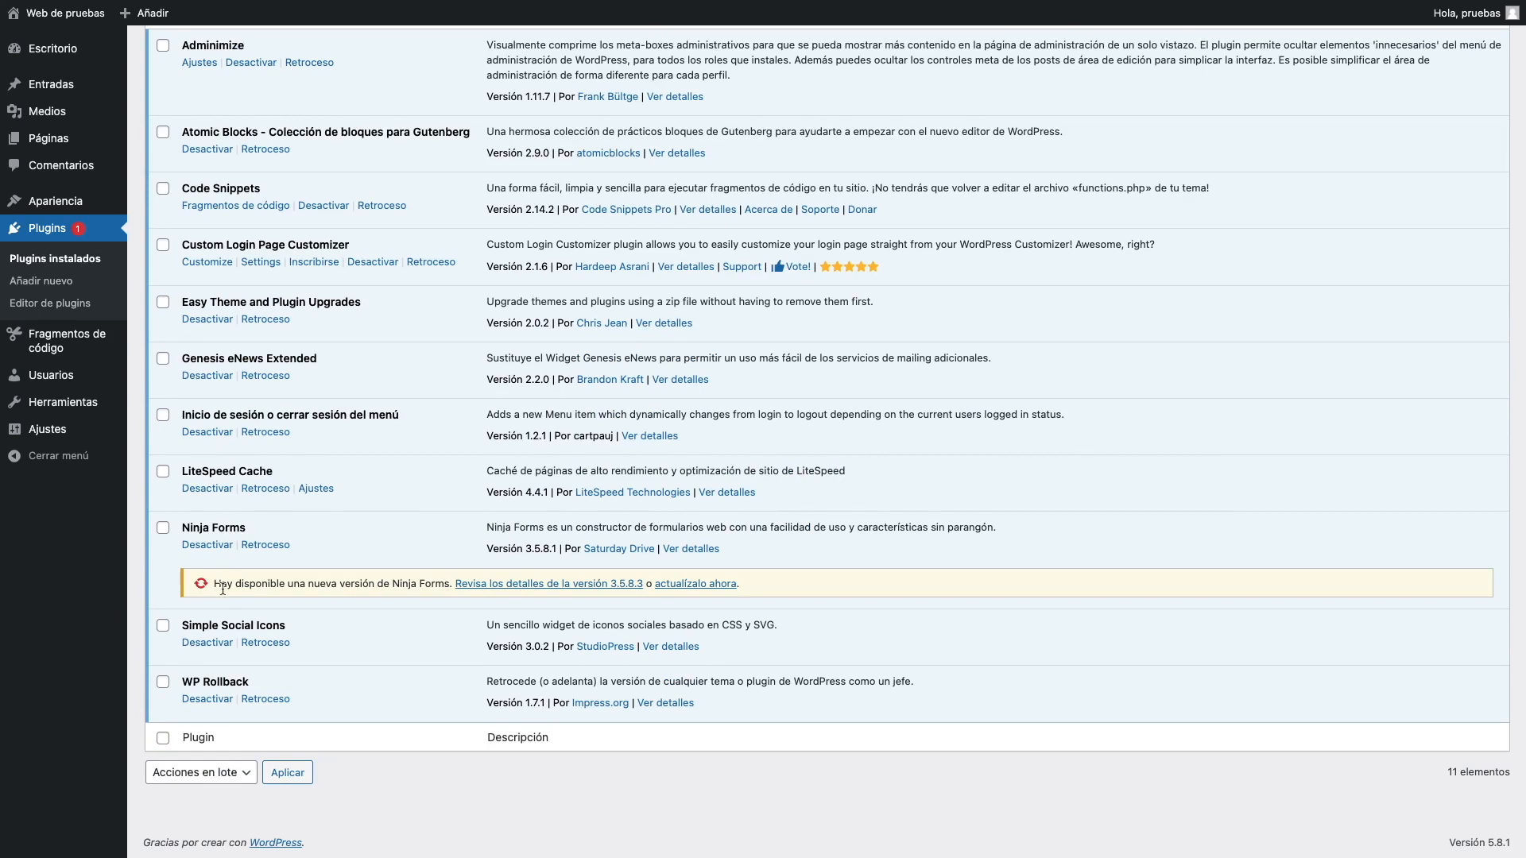
{"action": "left_click_drag", "start_coordinate": [178, 527], "coordinate": [250, 525]}
{"action": "left_click", "coordinate": [250, 520]}
{"action": "left_click", "coordinate": [693, 584]}
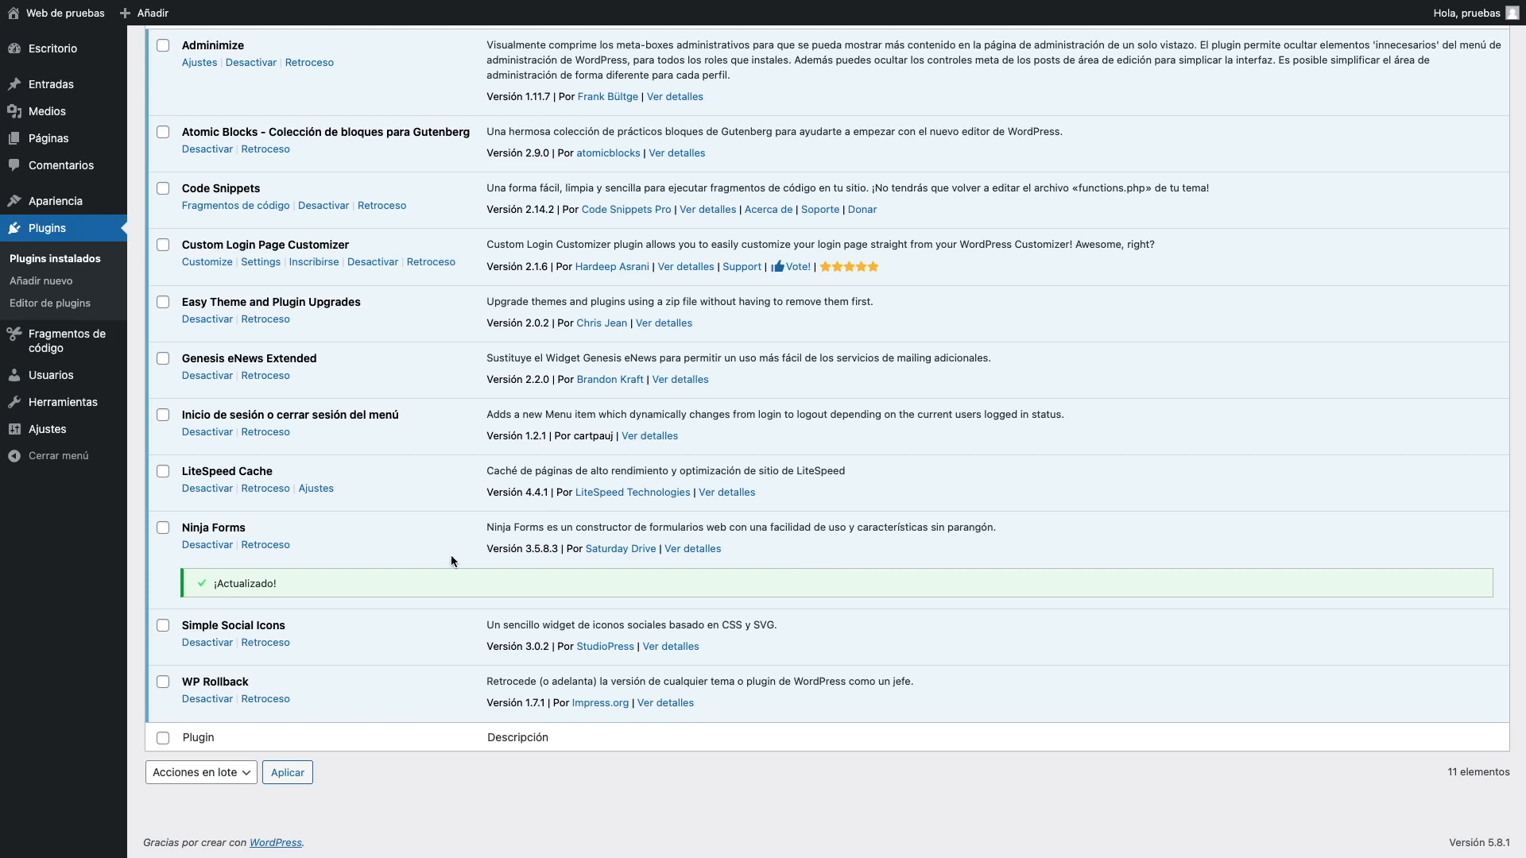
Open the WP Rollback version list for Ninja Forms and select version 3.5.8.
{"action": "left_click_drag", "start_coordinate": [536, 549], "coordinate": [557, 548]}
{"action": "left_click_drag", "start_coordinate": [190, 528], "coordinate": [247, 528]}
{"action": "left_click", "coordinate": [265, 545]}
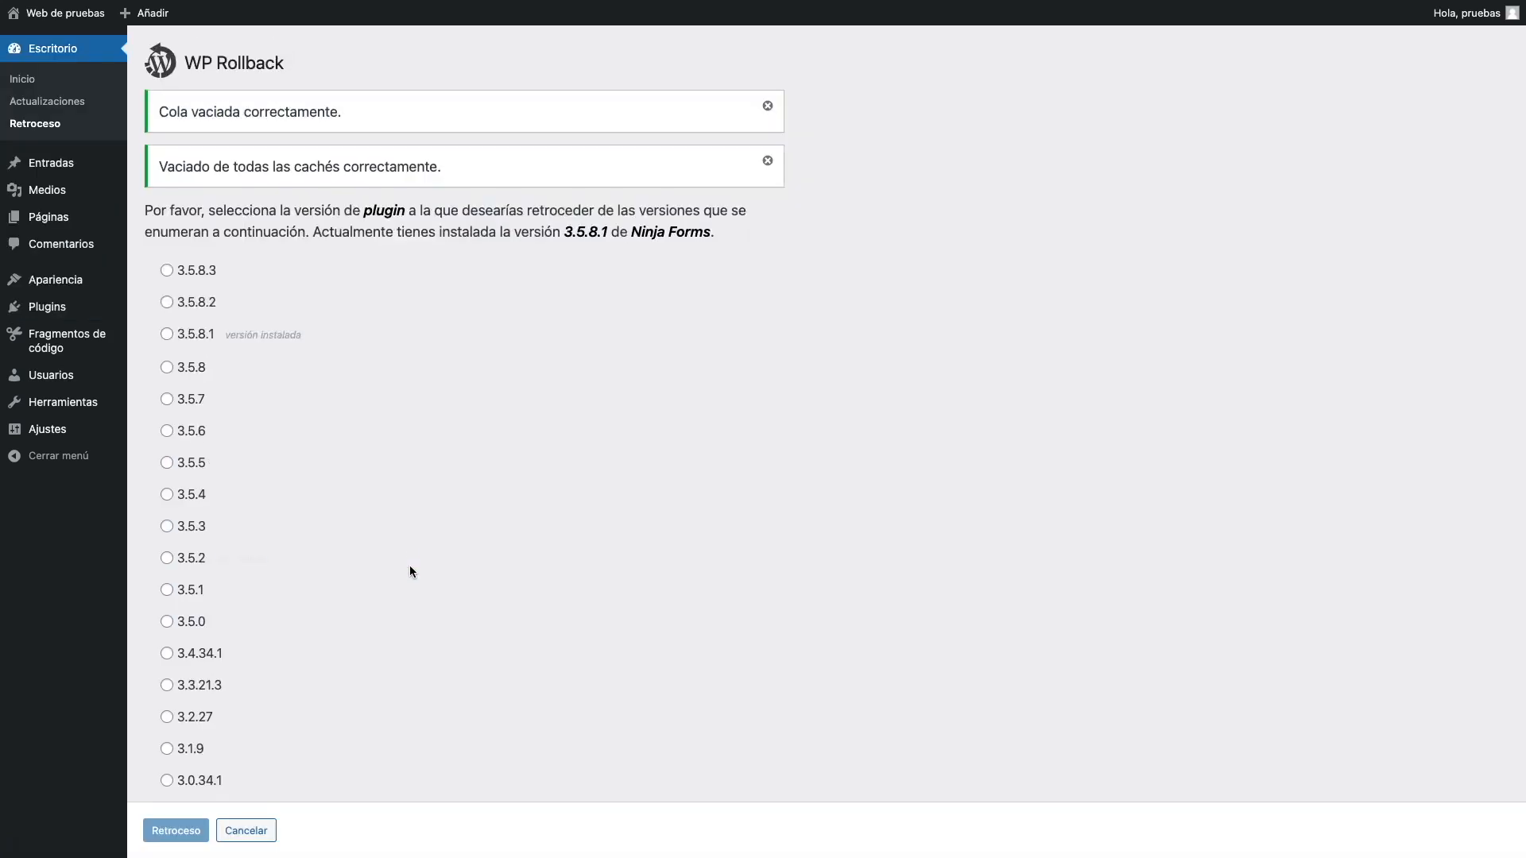
{"action": "left_click", "coordinate": [168, 334]}
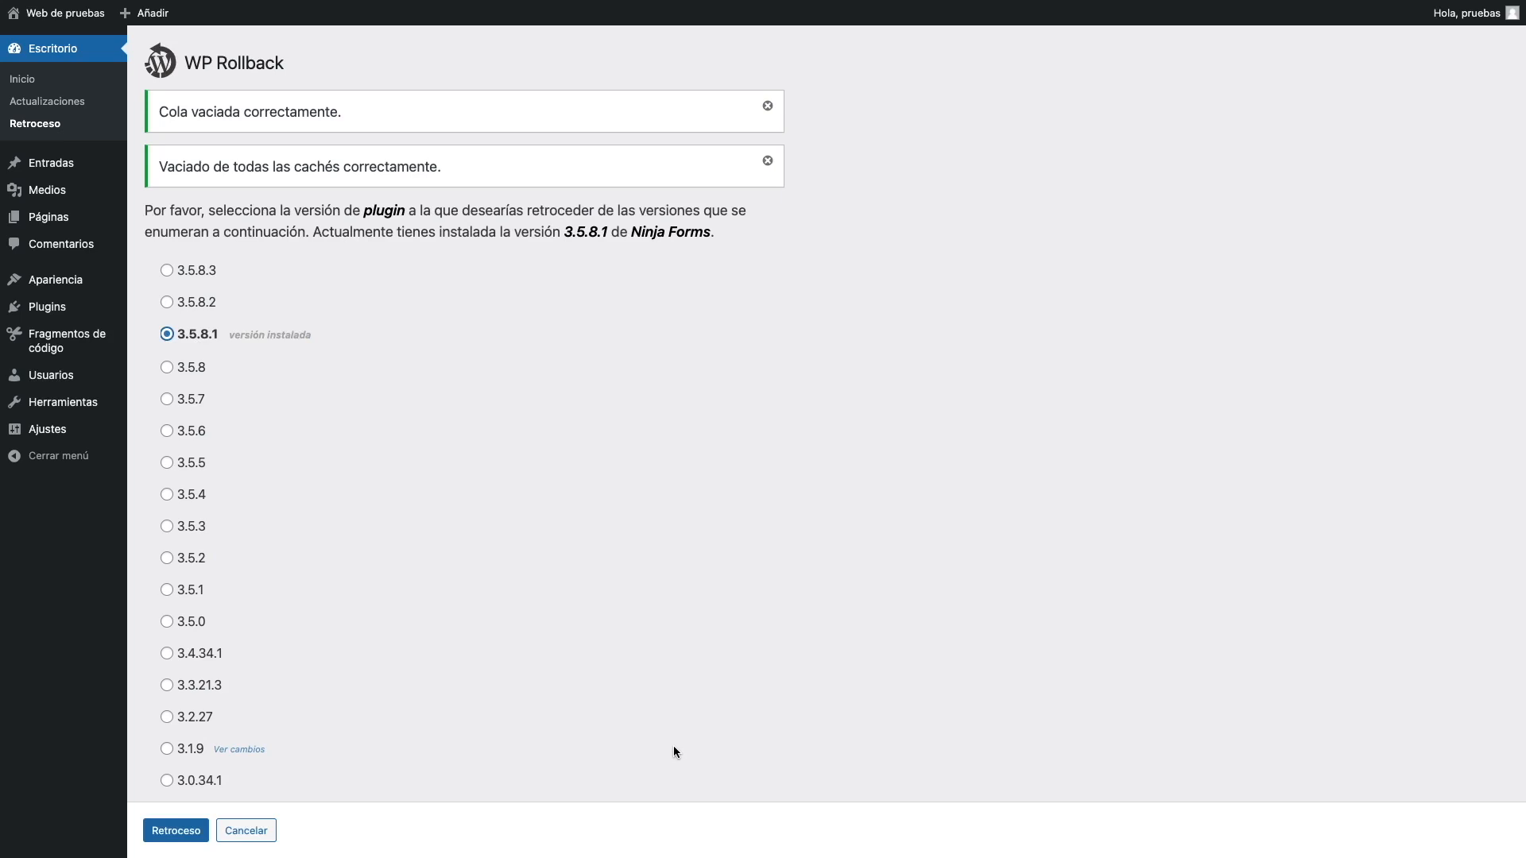
{"action": "scroll", "coordinate": [674, 752], "scroll_direction": "down", "scroll_amount": 3}
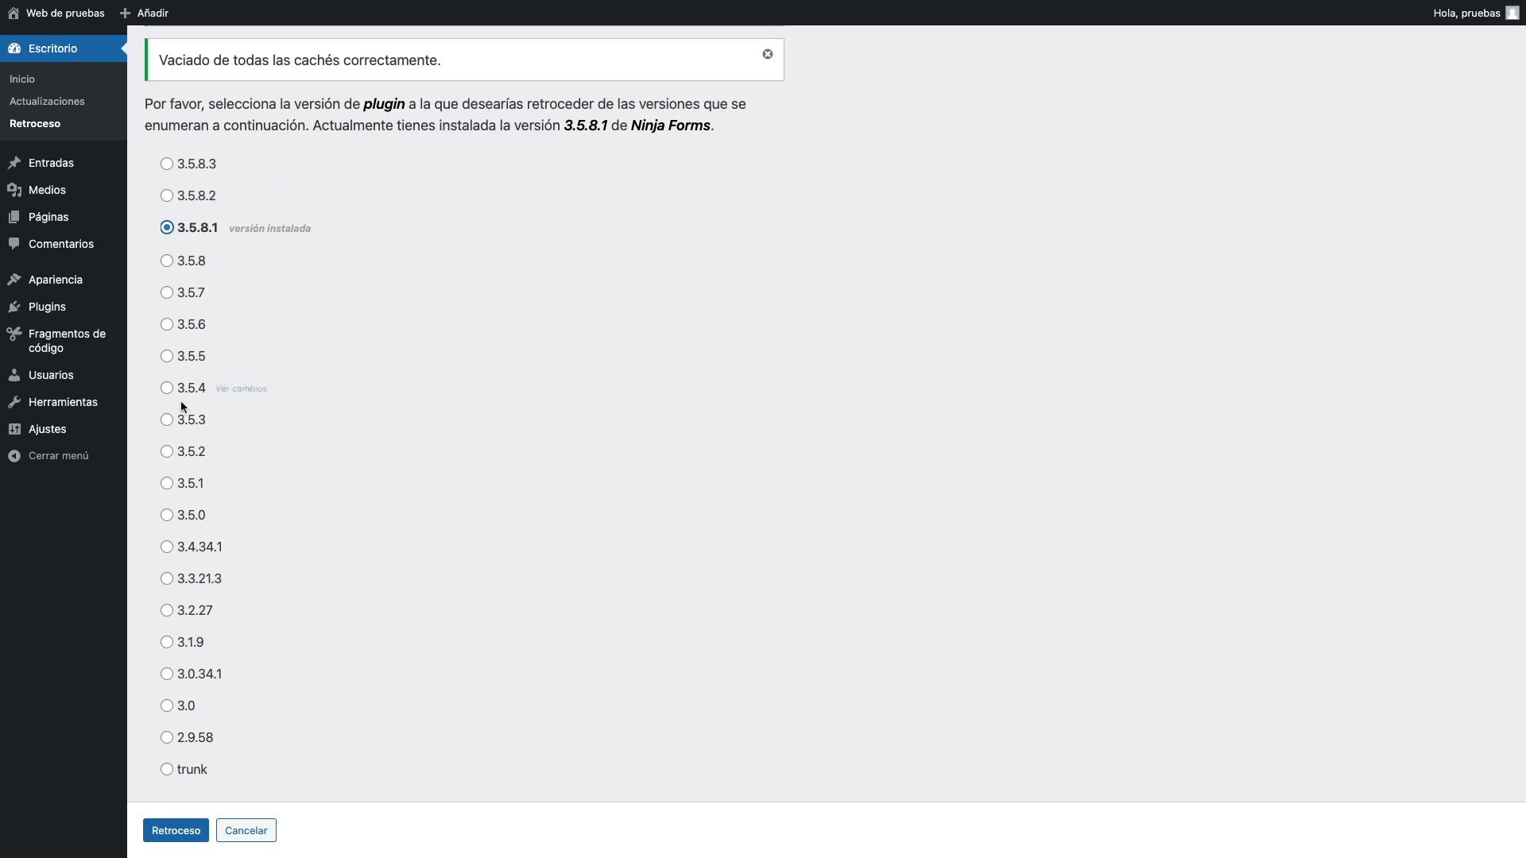
{"action": "left_click", "coordinate": [170, 262]}
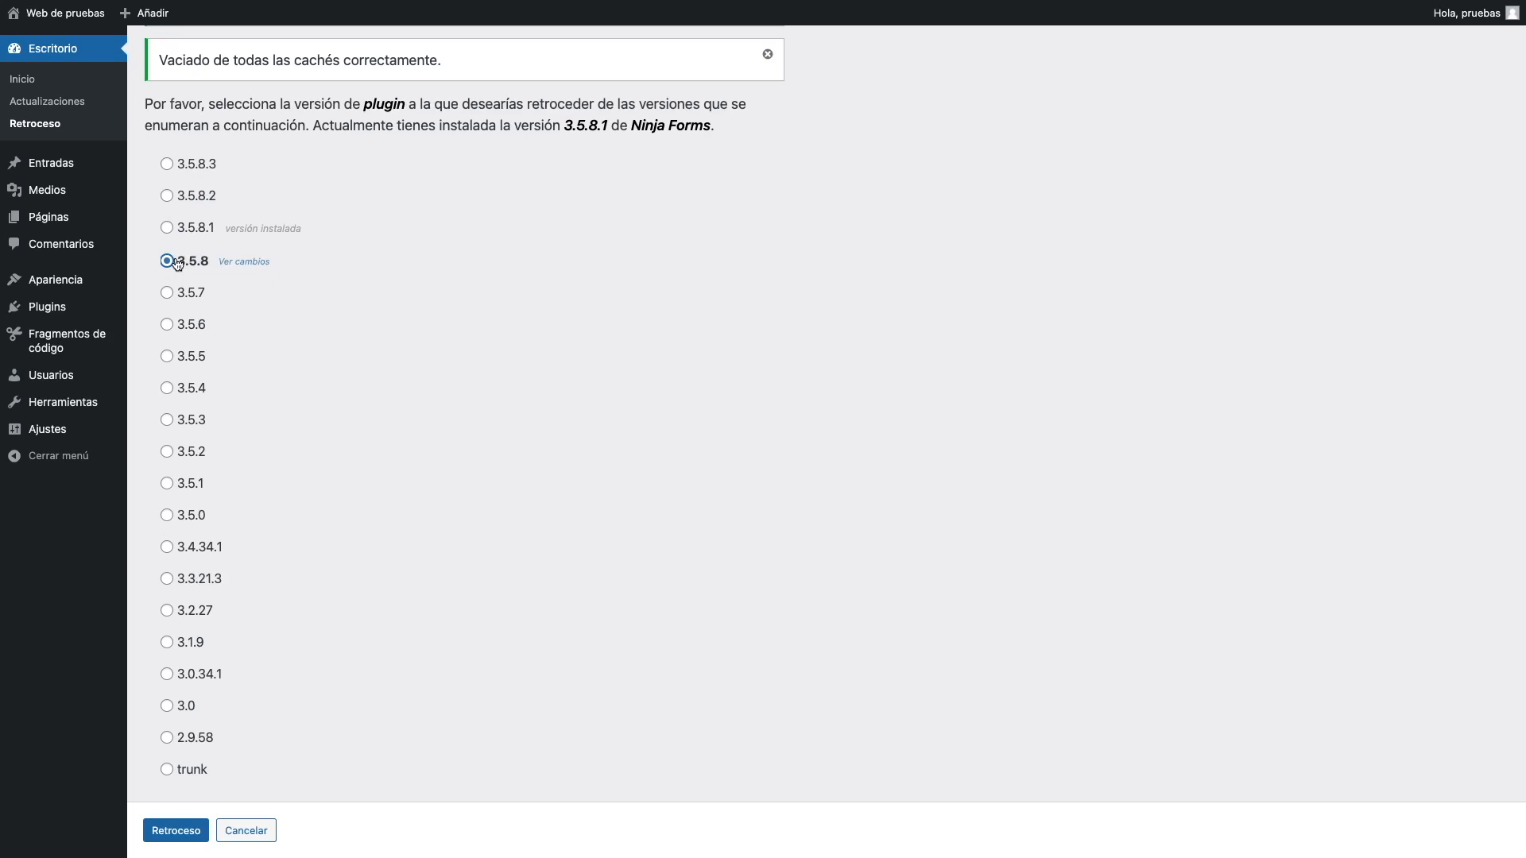
View the change log for Ninja Forms version 3.5.8.
{"action": "left_click", "coordinate": [247, 283]}
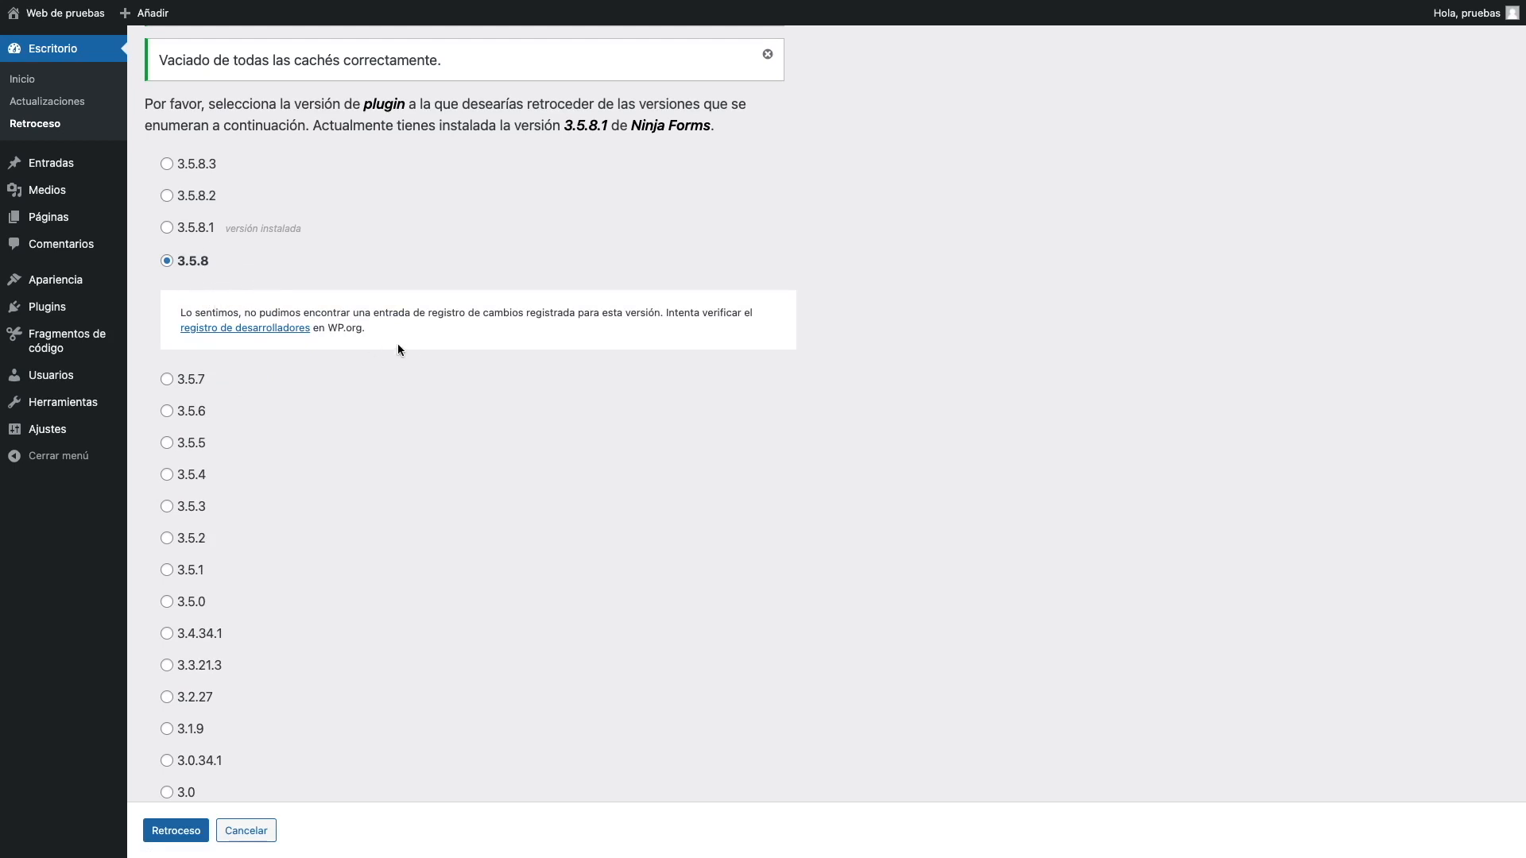
{"action": "left_click_drag", "start_coordinate": [402, 327], "coordinate": [172, 308]}
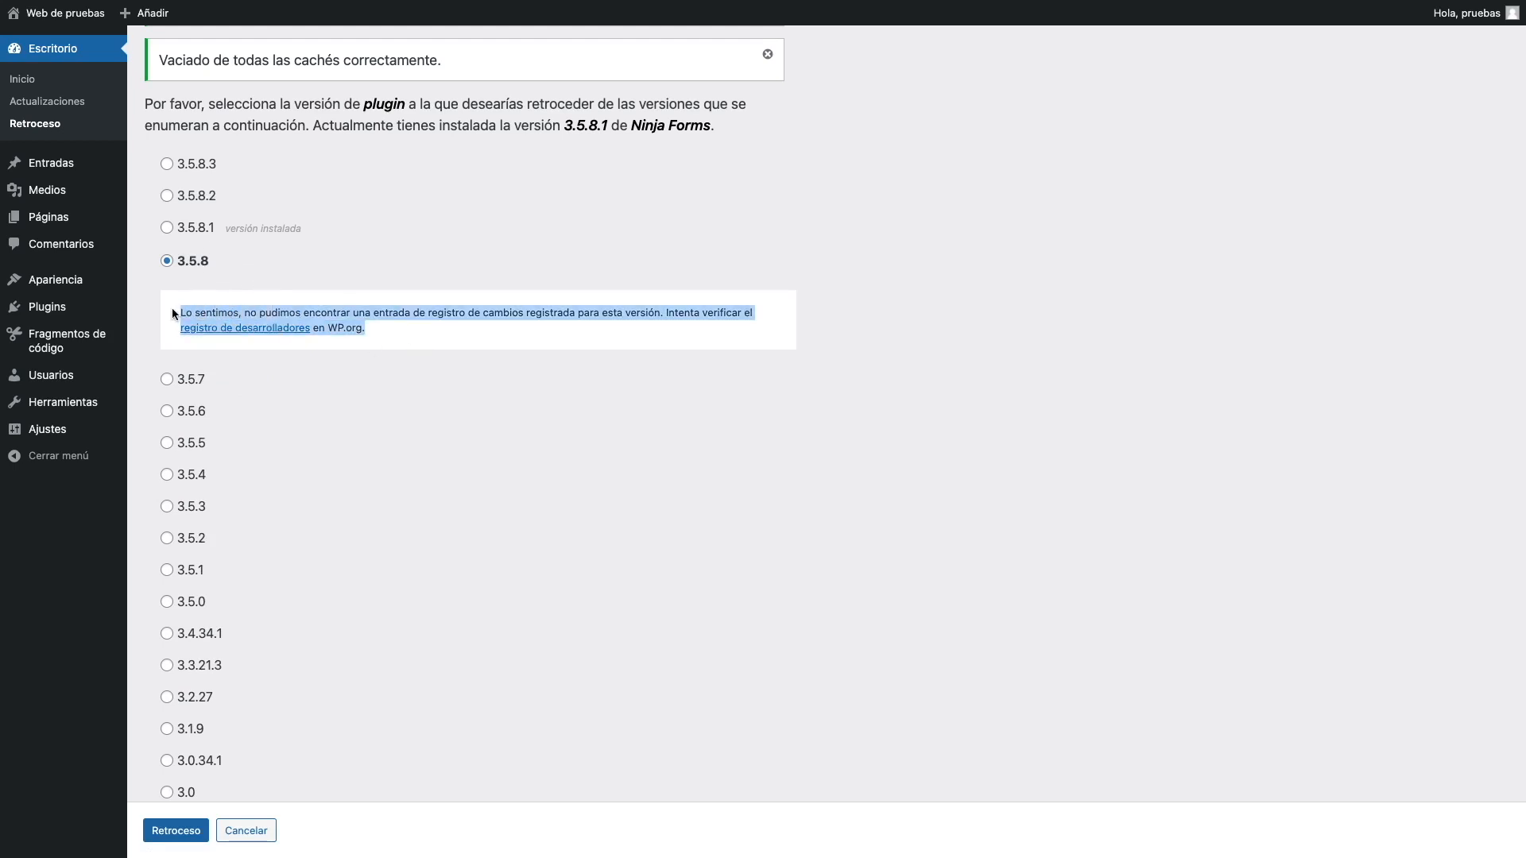
{"action": "left_click", "coordinate": [171, 308]}
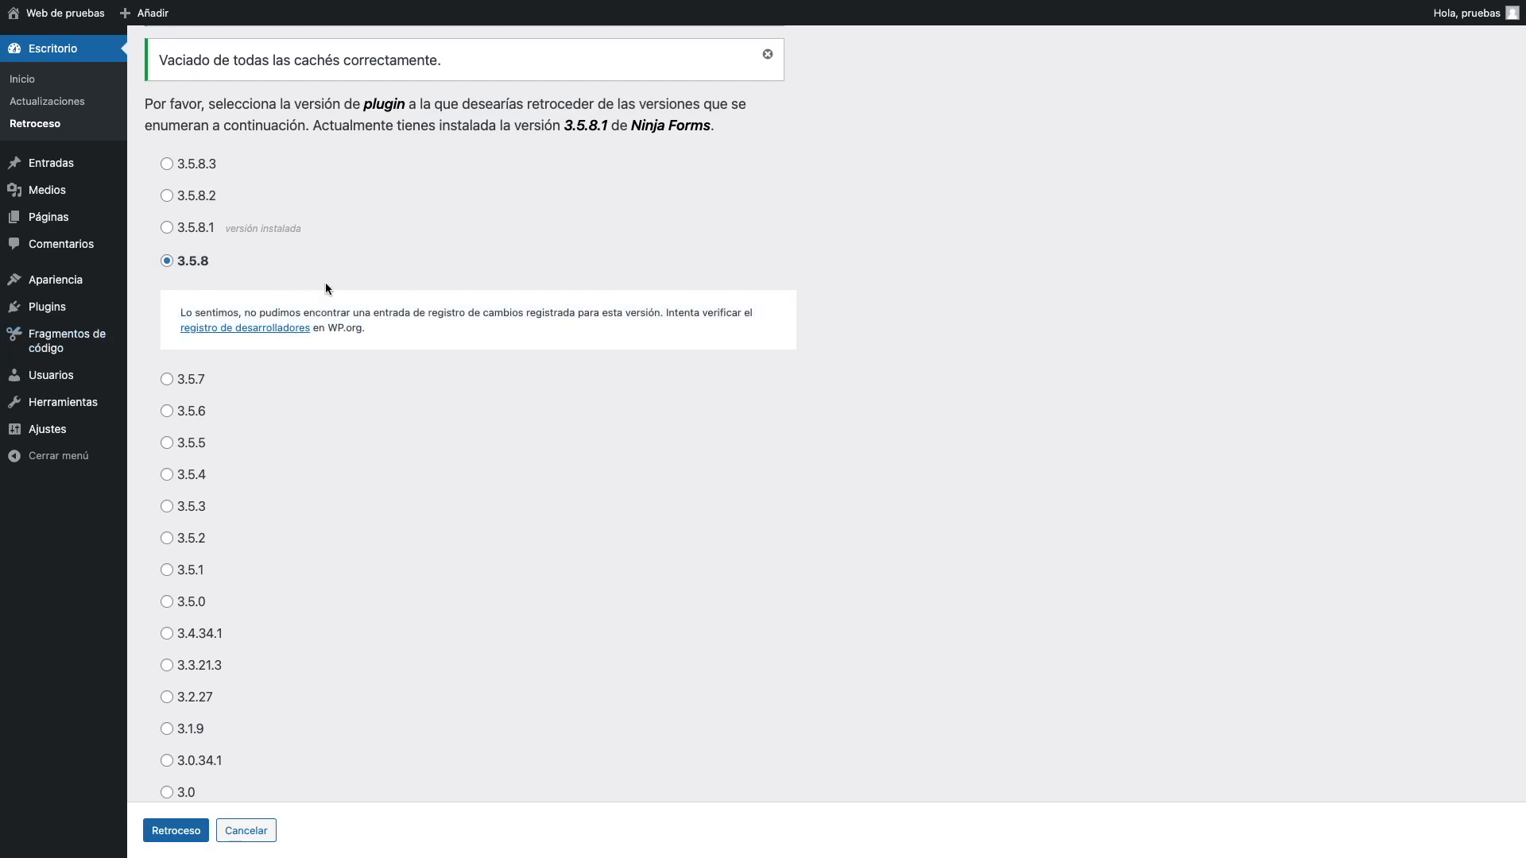
{"action": "mouse_move", "coordinate": [216, 234]}
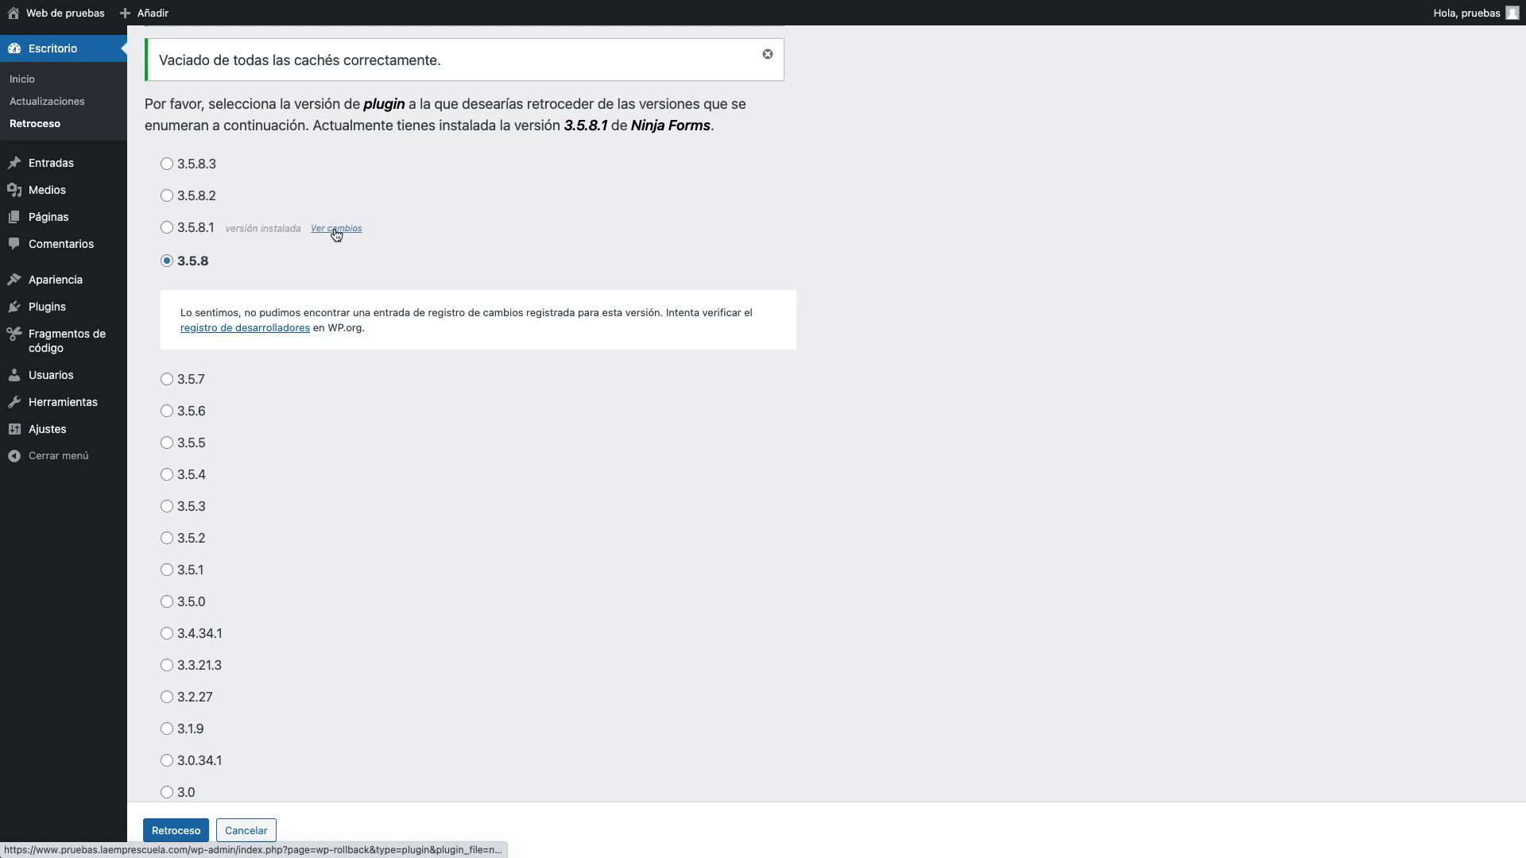
Roll Ninja Forms back to version 3.5.8, reviewing the version details and backup notice before confirming.
{"action": "left_click", "coordinate": [170, 260]}
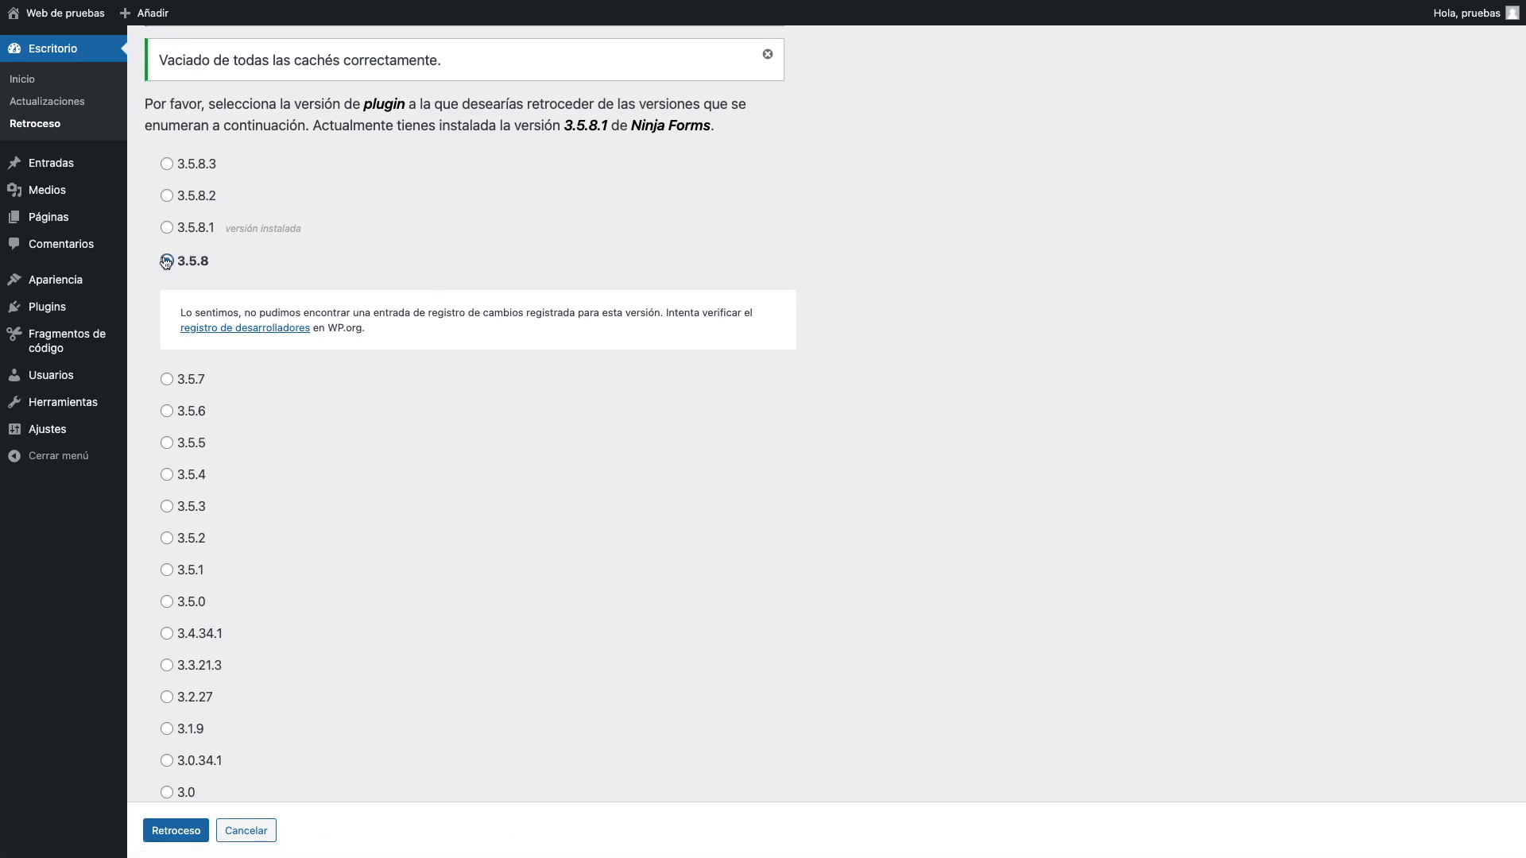
{"action": "left_click", "coordinate": [178, 834]}
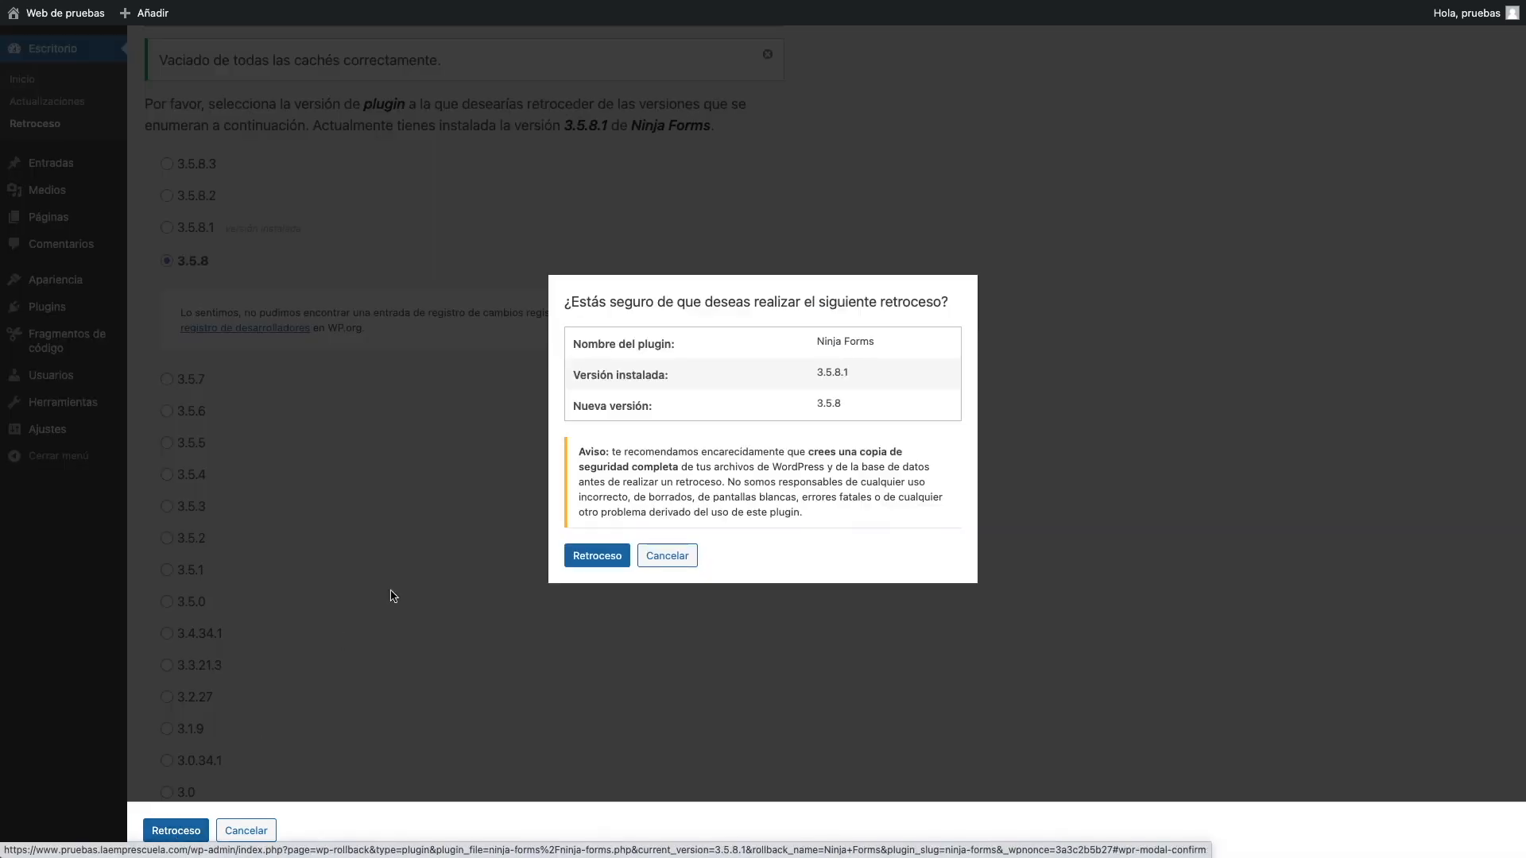
{"action": "left_click_drag", "start_coordinate": [865, 368], "coordinate": [825, 371]}
{"action": "left_click", "coordinate": [851, 410]}
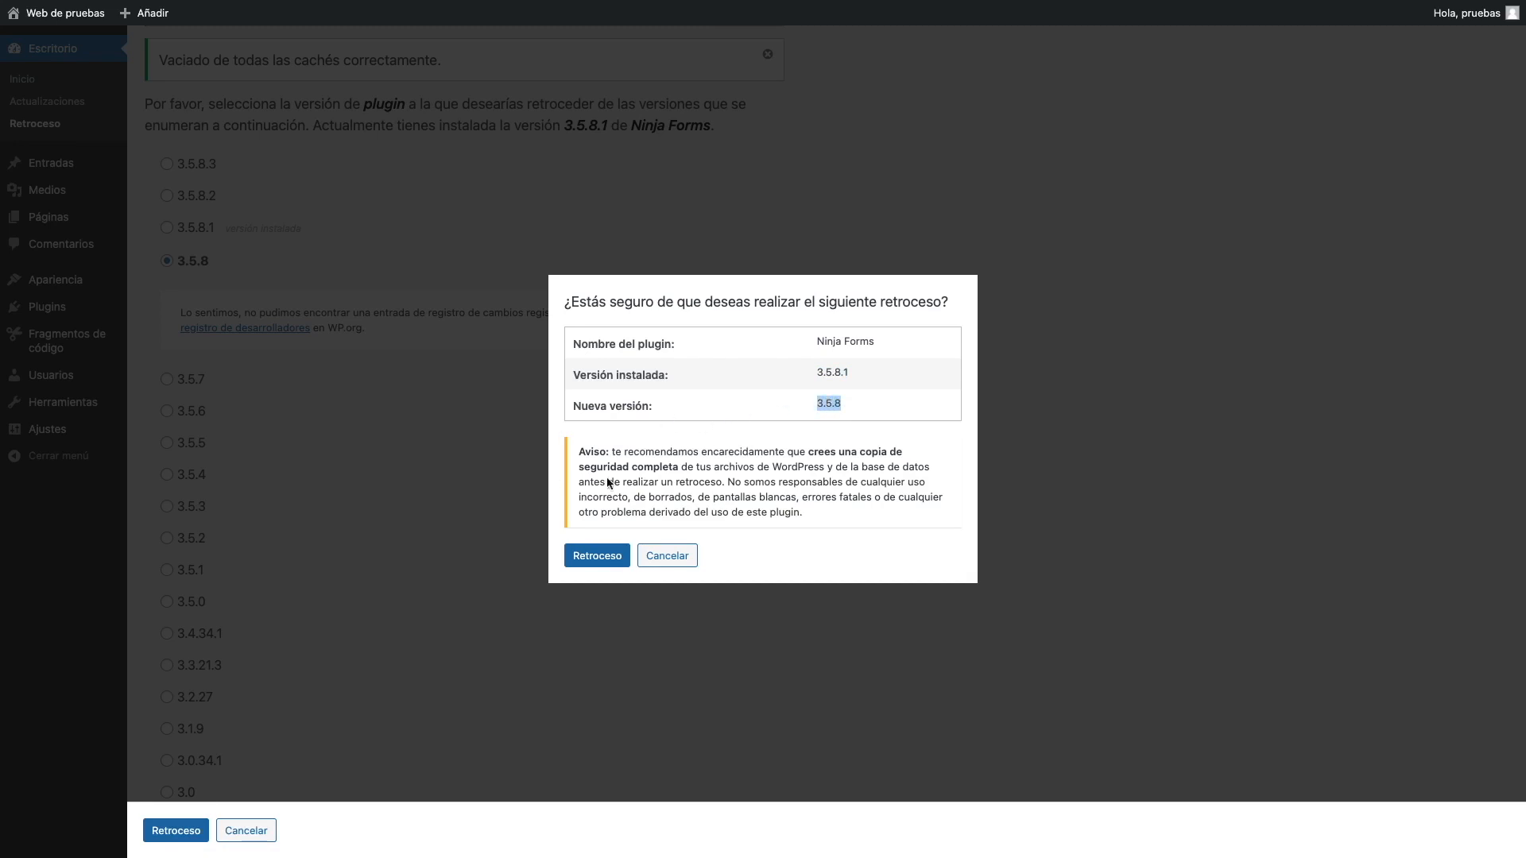
{"action": "left_click_drag", "start_coordinate": [634, 452], "coordinate": [740, 481]}
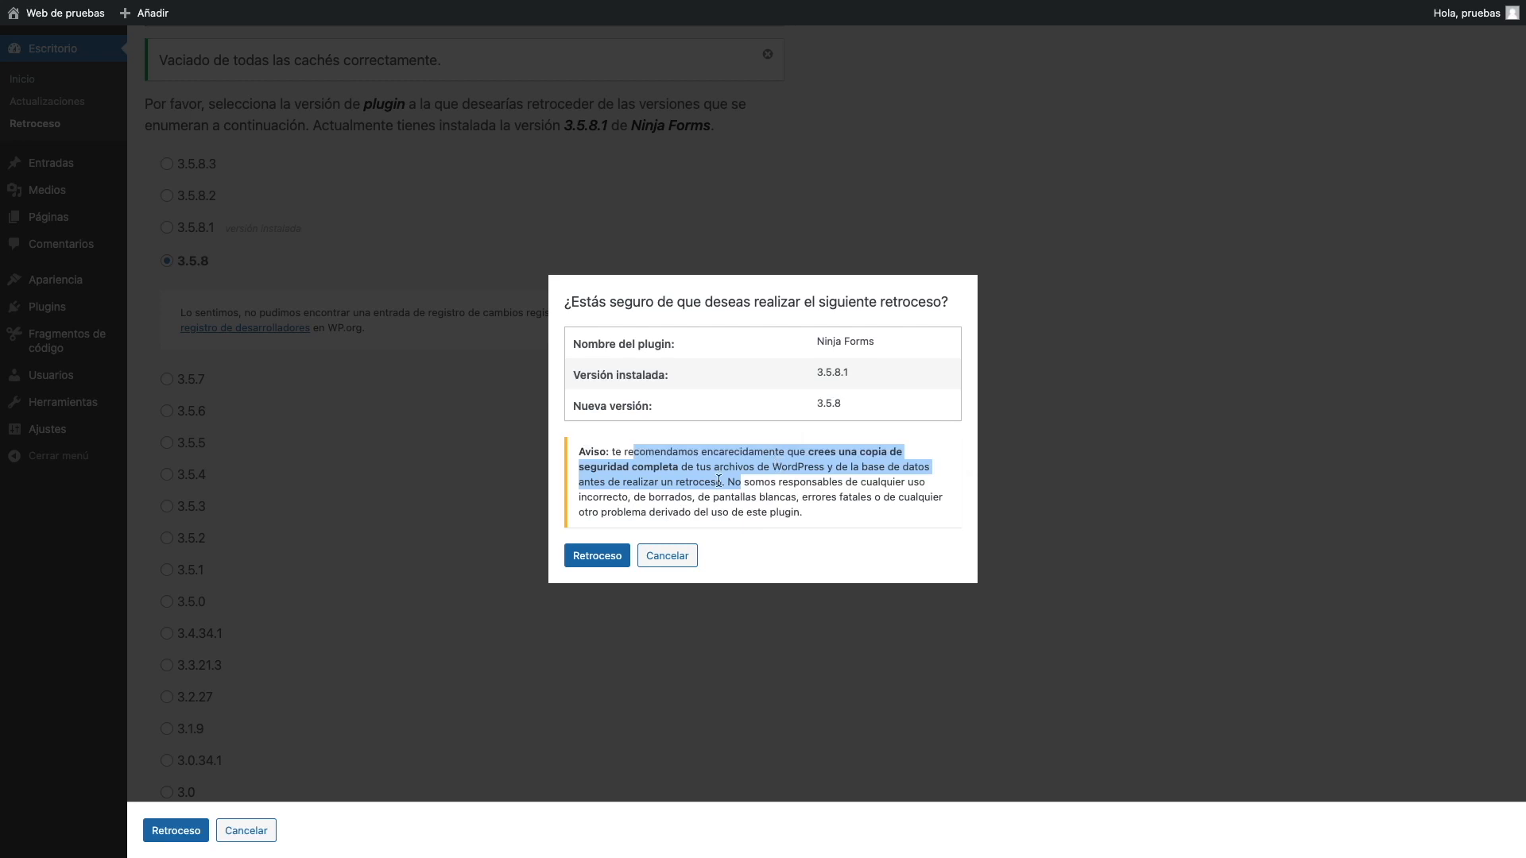
{"action": "left_click", "coordinate": [626, 447]}
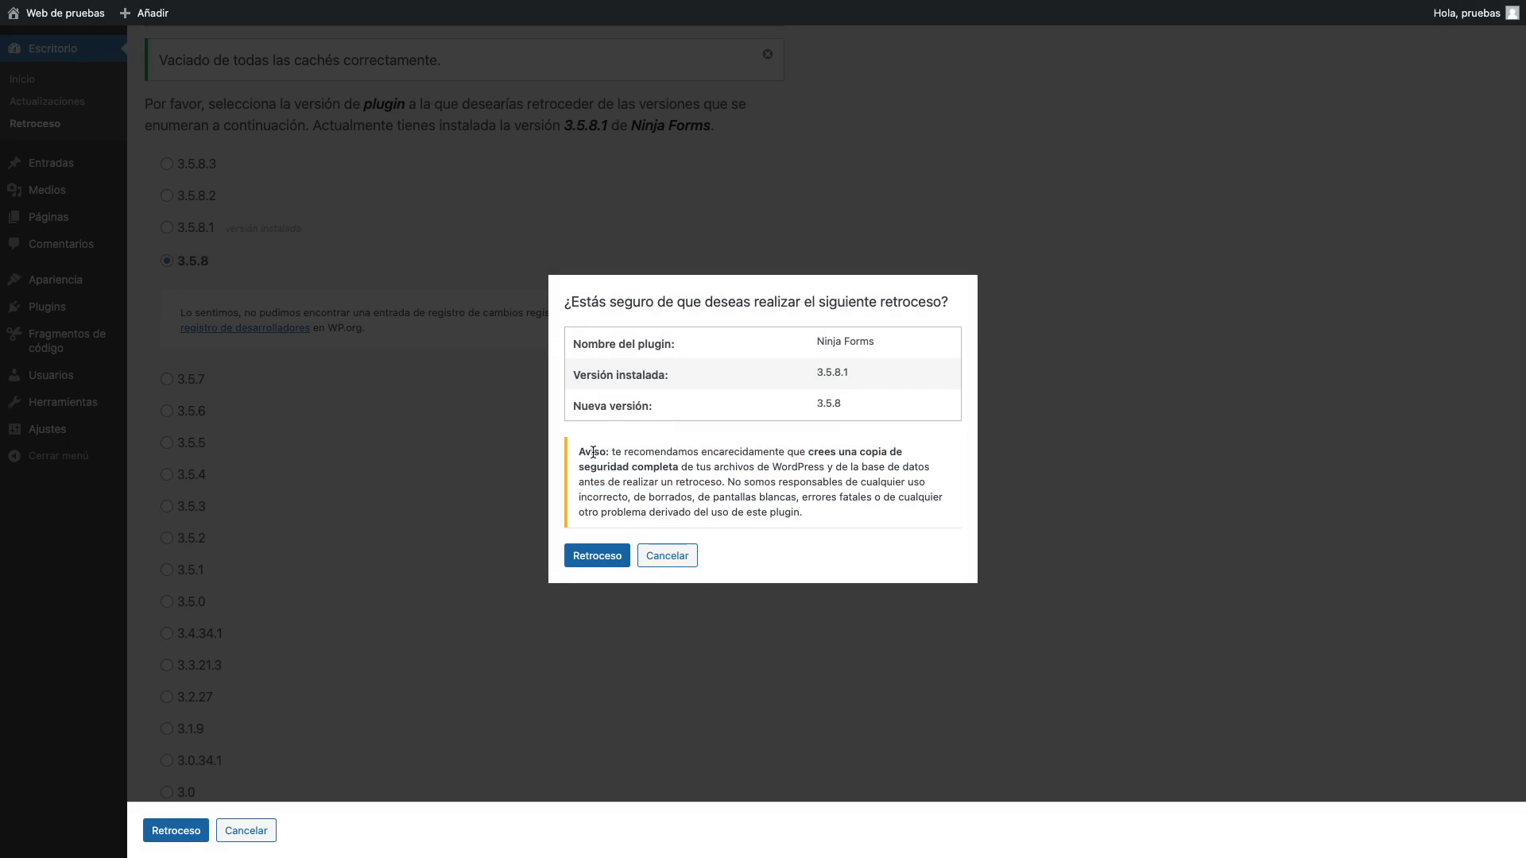
{"action": "left_click", "coordinate": [601, 555]}
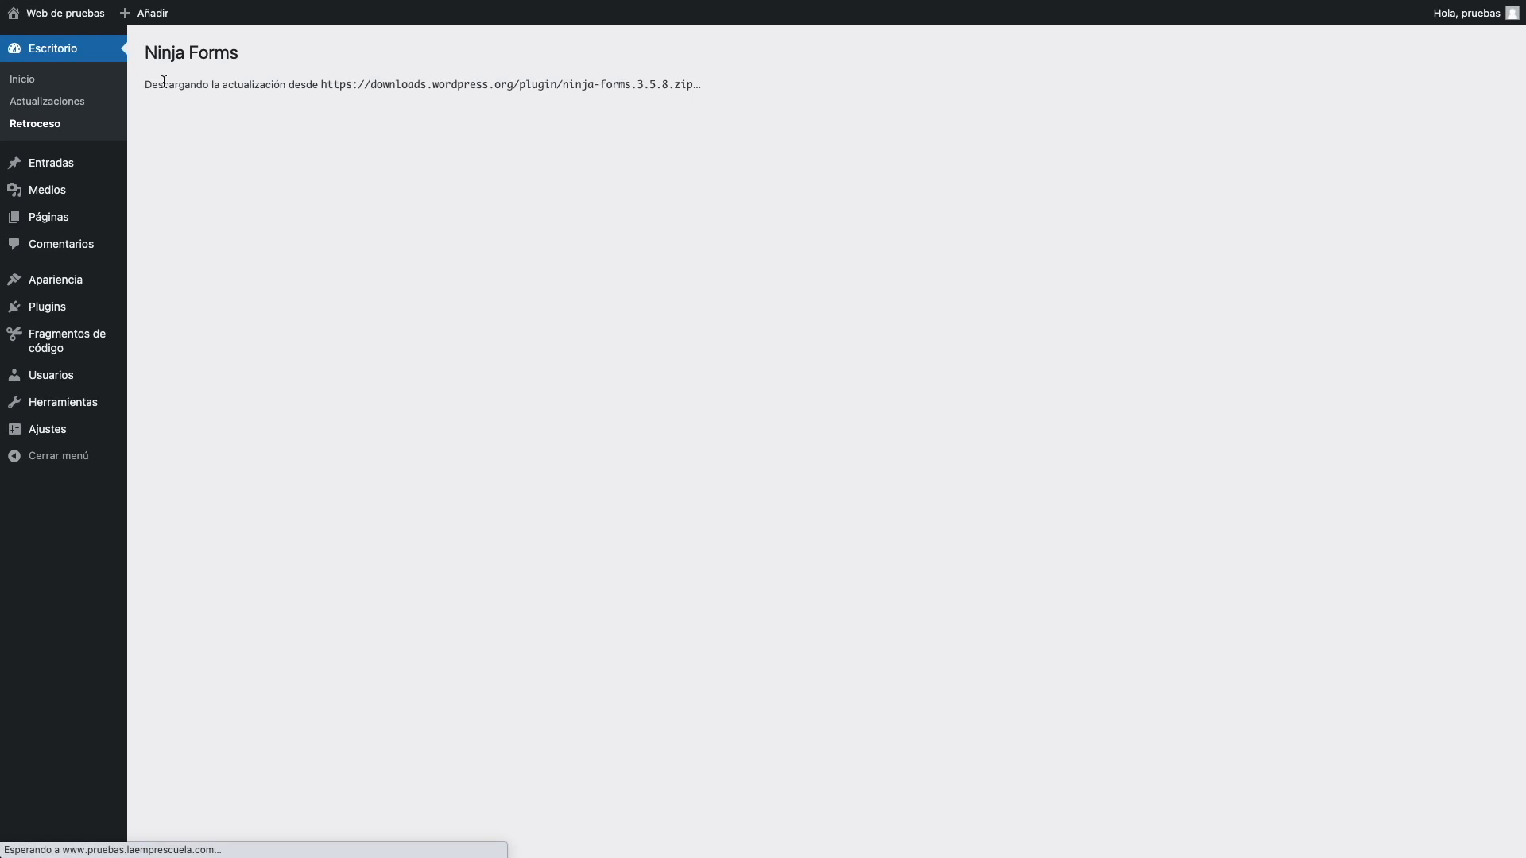
Review the rollback log, activate Ninja Forms again and check its version number in the plugins list.
{"action": "left_click_drag", "start_coordinate": [145, 85], "coordinate": [578, 97]}
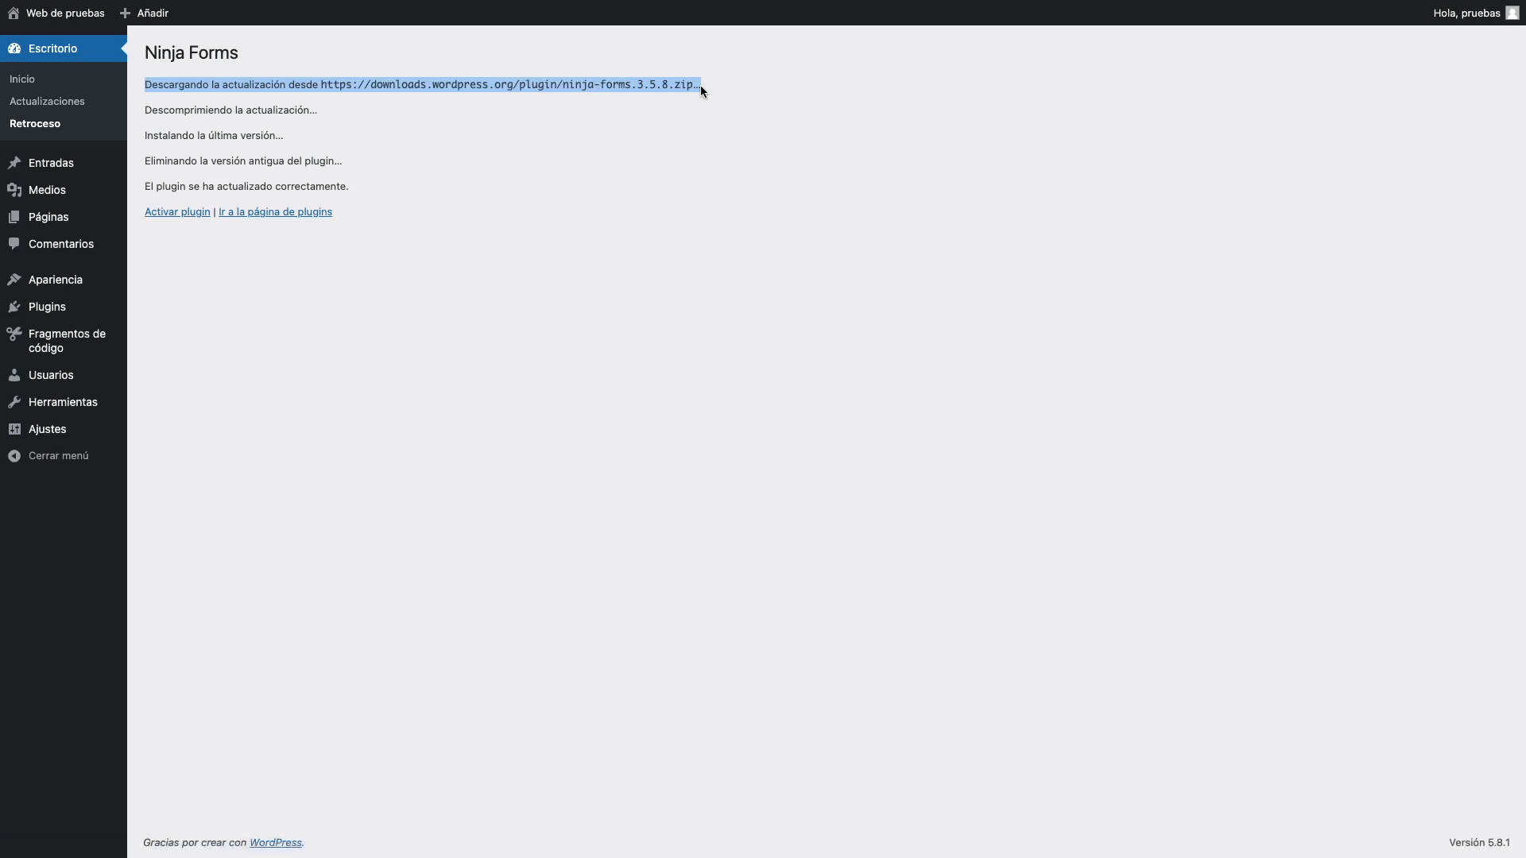
{"action": "left_click", "coordinate": [310, 109]}
{"action": "left_click_drag", "start_coordinate": [177, 135], "coordinate": [326, 162]}
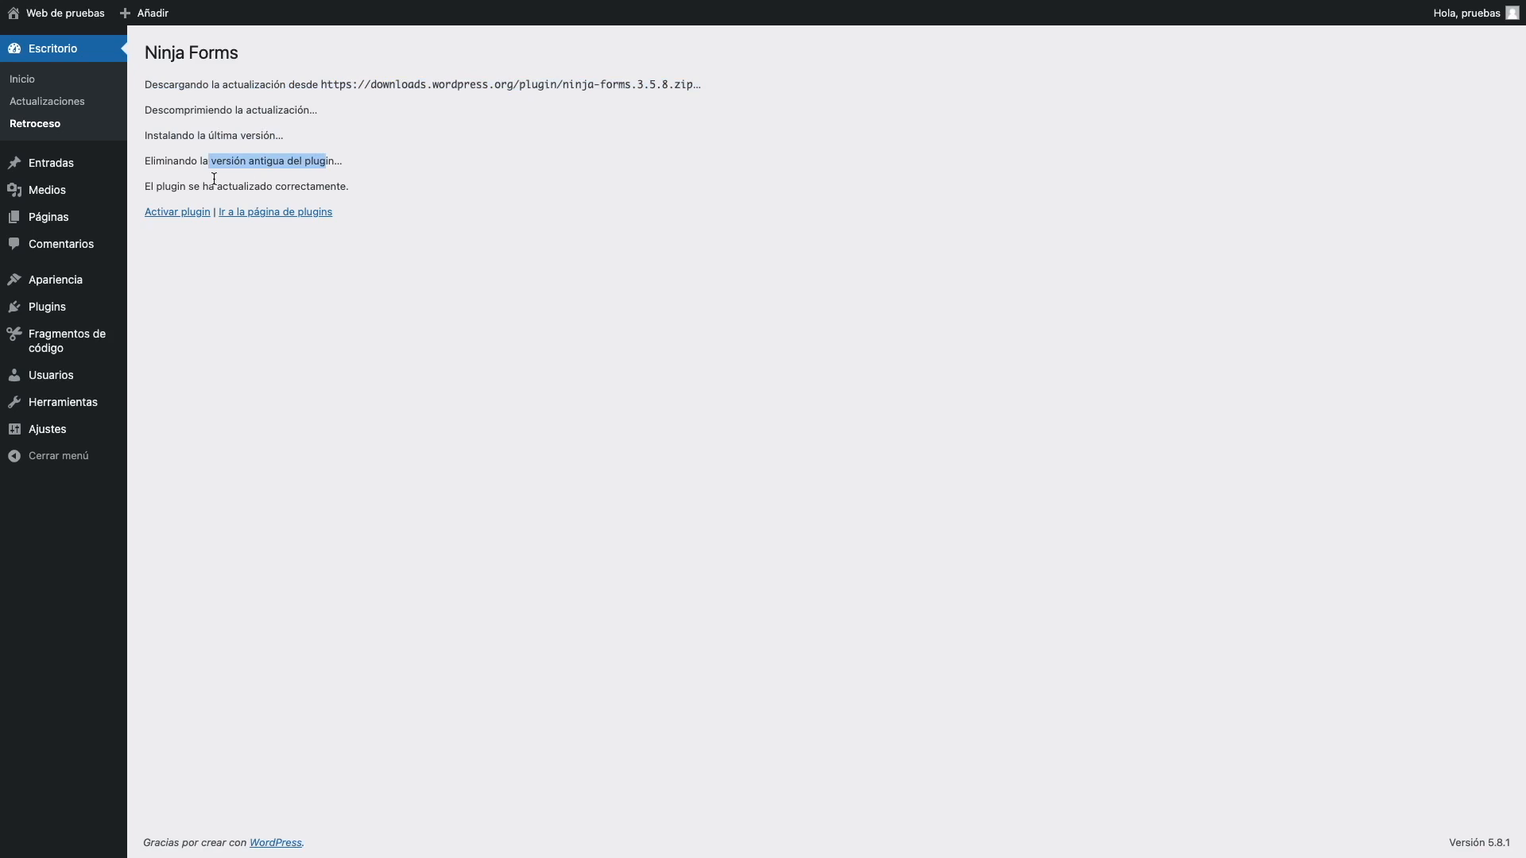
{"action": "left_click", "coordinate": [166, 213]}
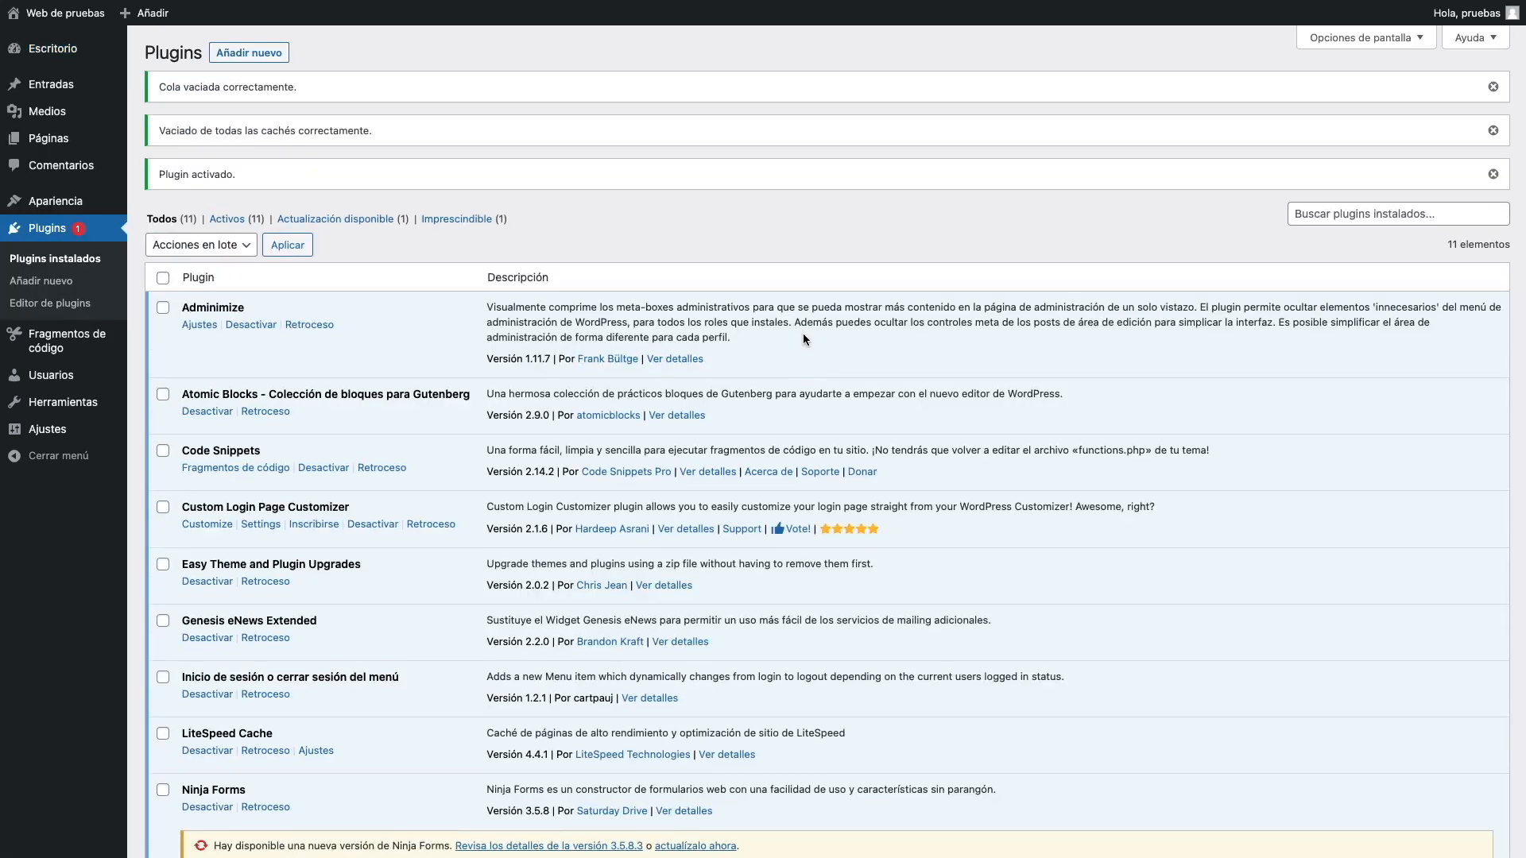
{"action": "left_click_drag", "start_coordinate": [517, 549], "coordinate": [550, 550]}
{"action": "left_click", "coordinate": [816, 521]}
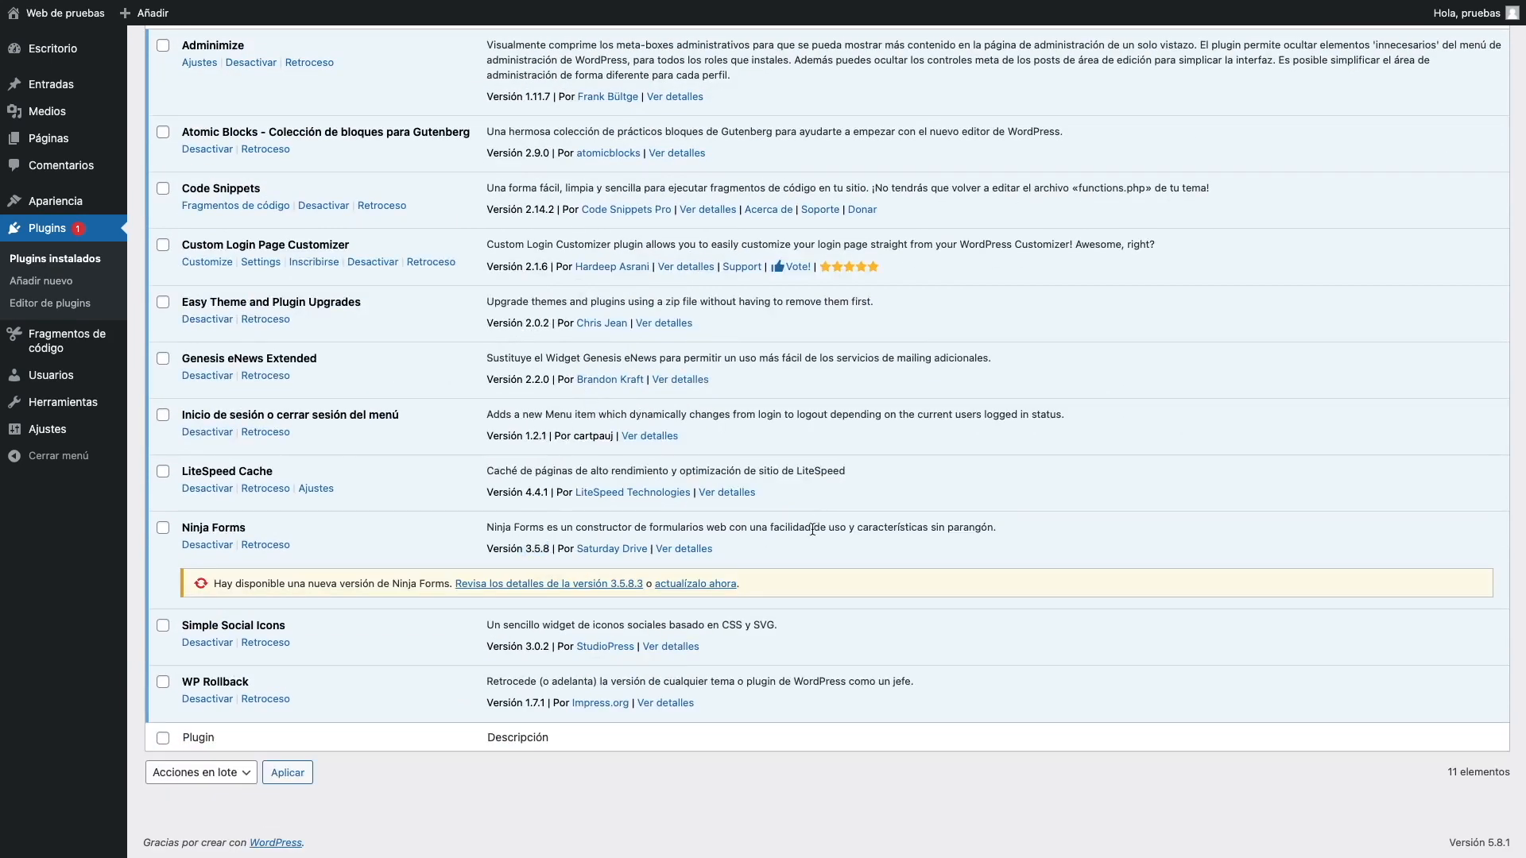
Update Ninja Forms to version 3.5.8.3 again, check its version number and go back to the Escritorio.
{"action": "scroll", "coordinate": [798, 524], "scroll_direction": "up", "scroll_amount": 1}
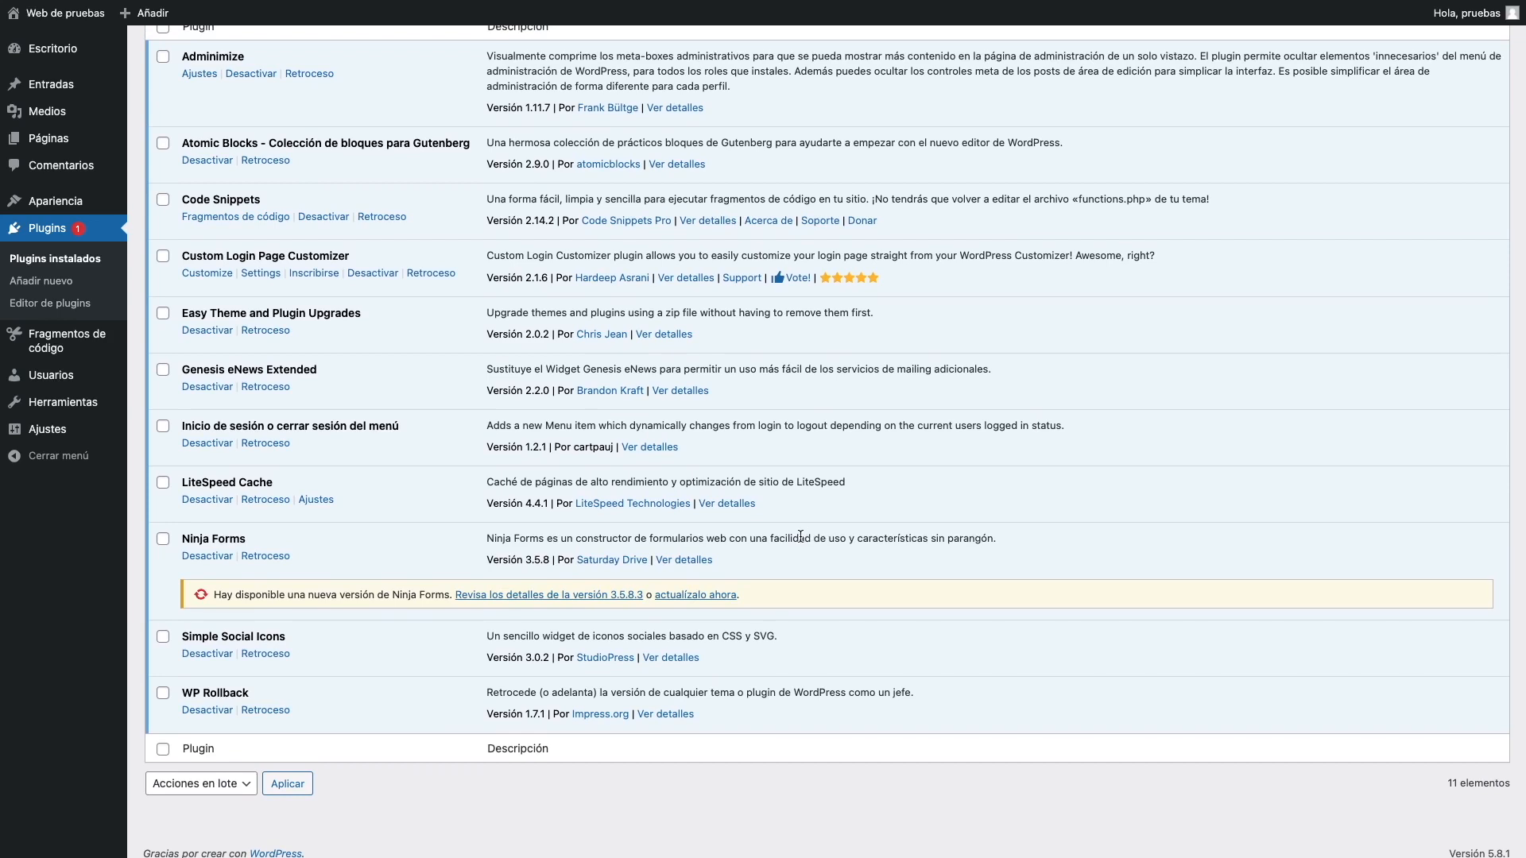
{"action": "left_click", "coordinate": [704, 594]}
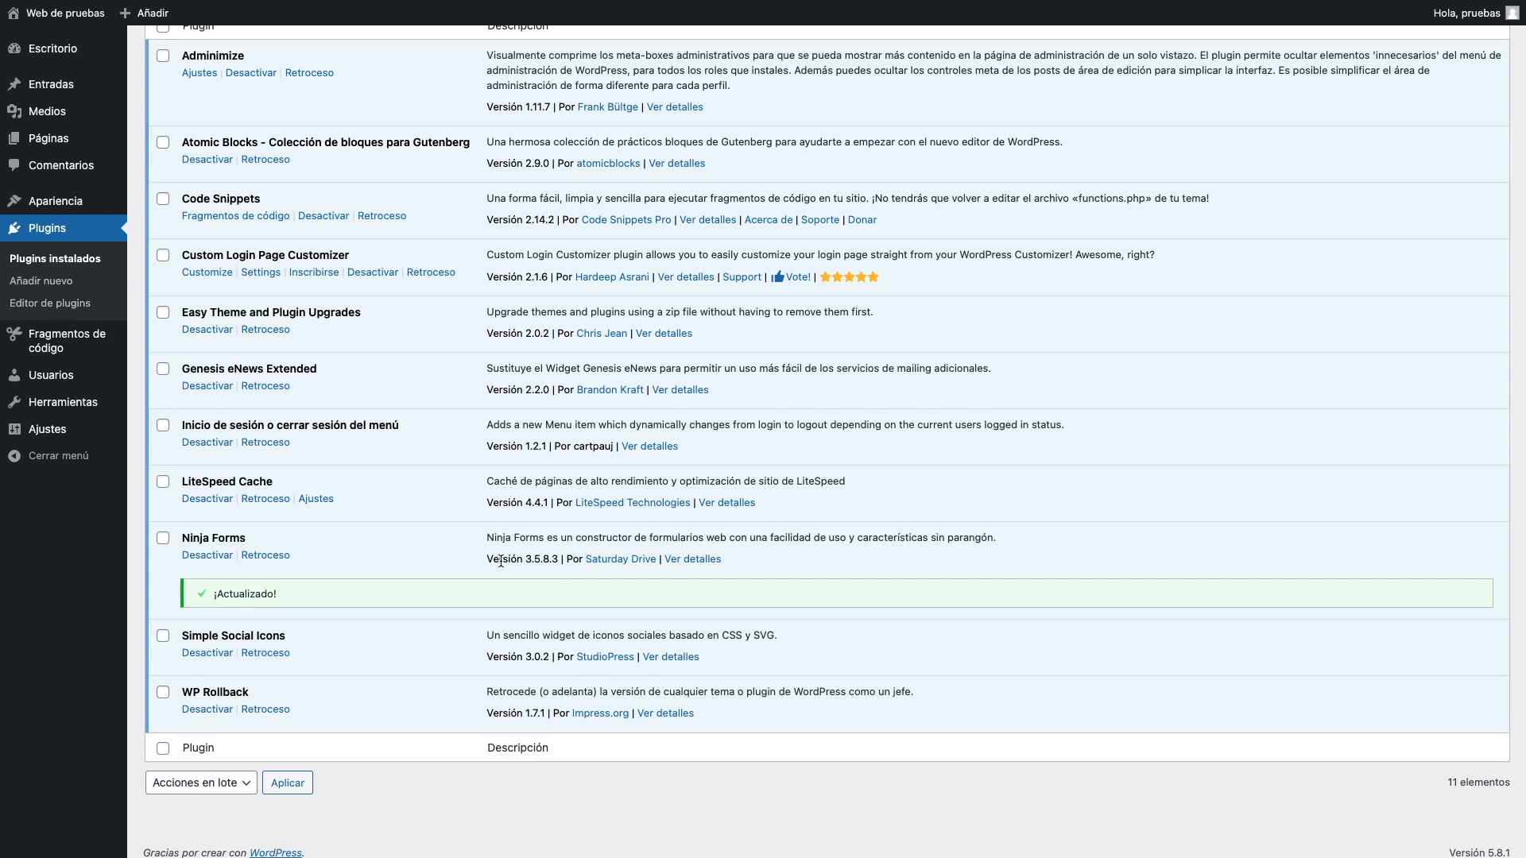
{"action": "left_click_drag", "start_coordinate": [451, 564], "coordinate": [560, 563]}
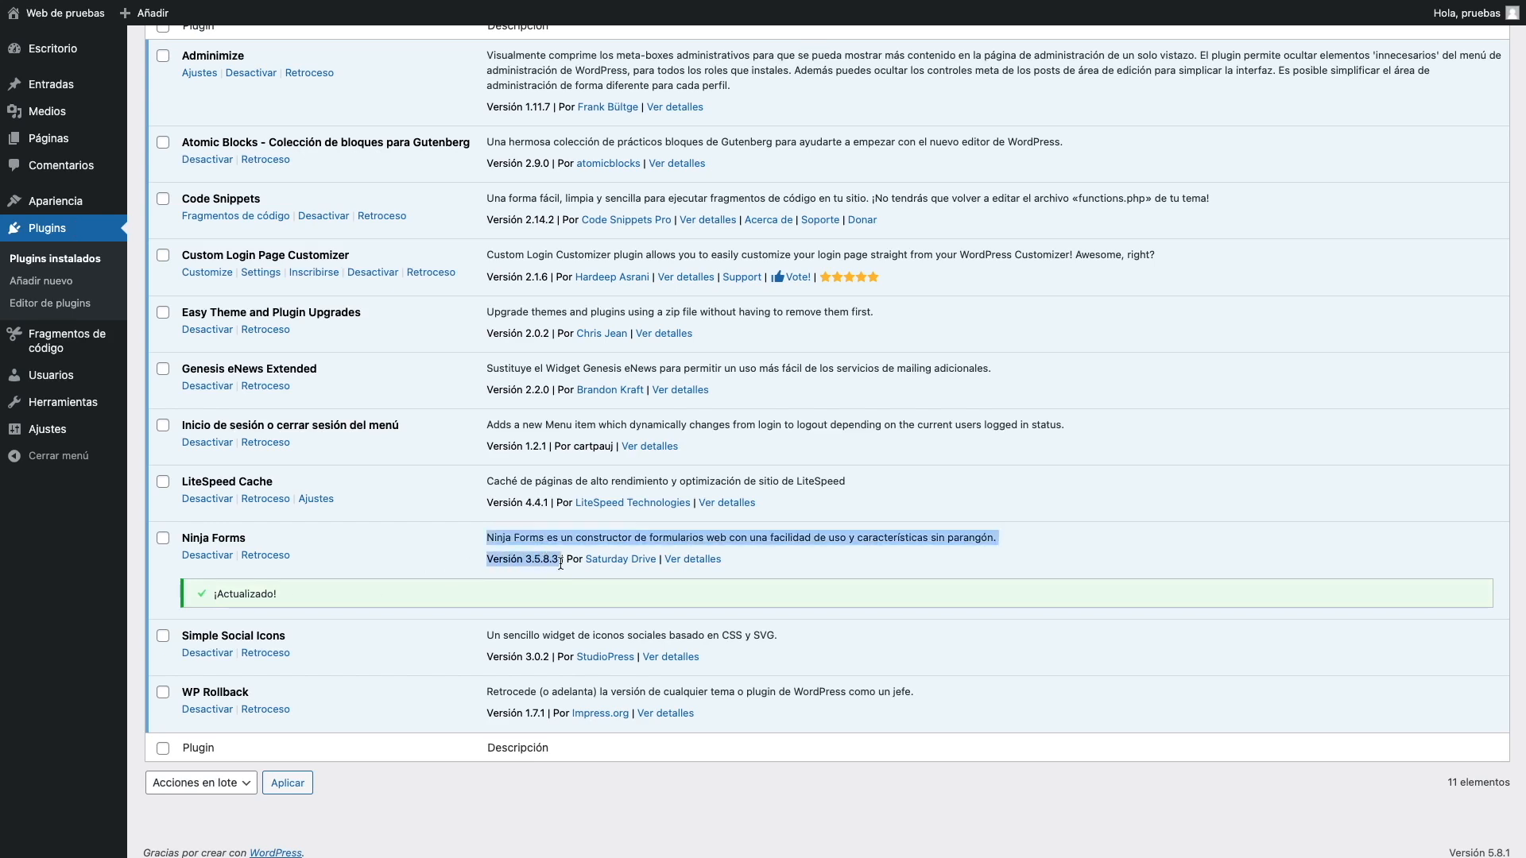
{"action": "left_click", "coordinate": [560, 563]}
{"action": "left_click", "coordinate": [44, 61]}
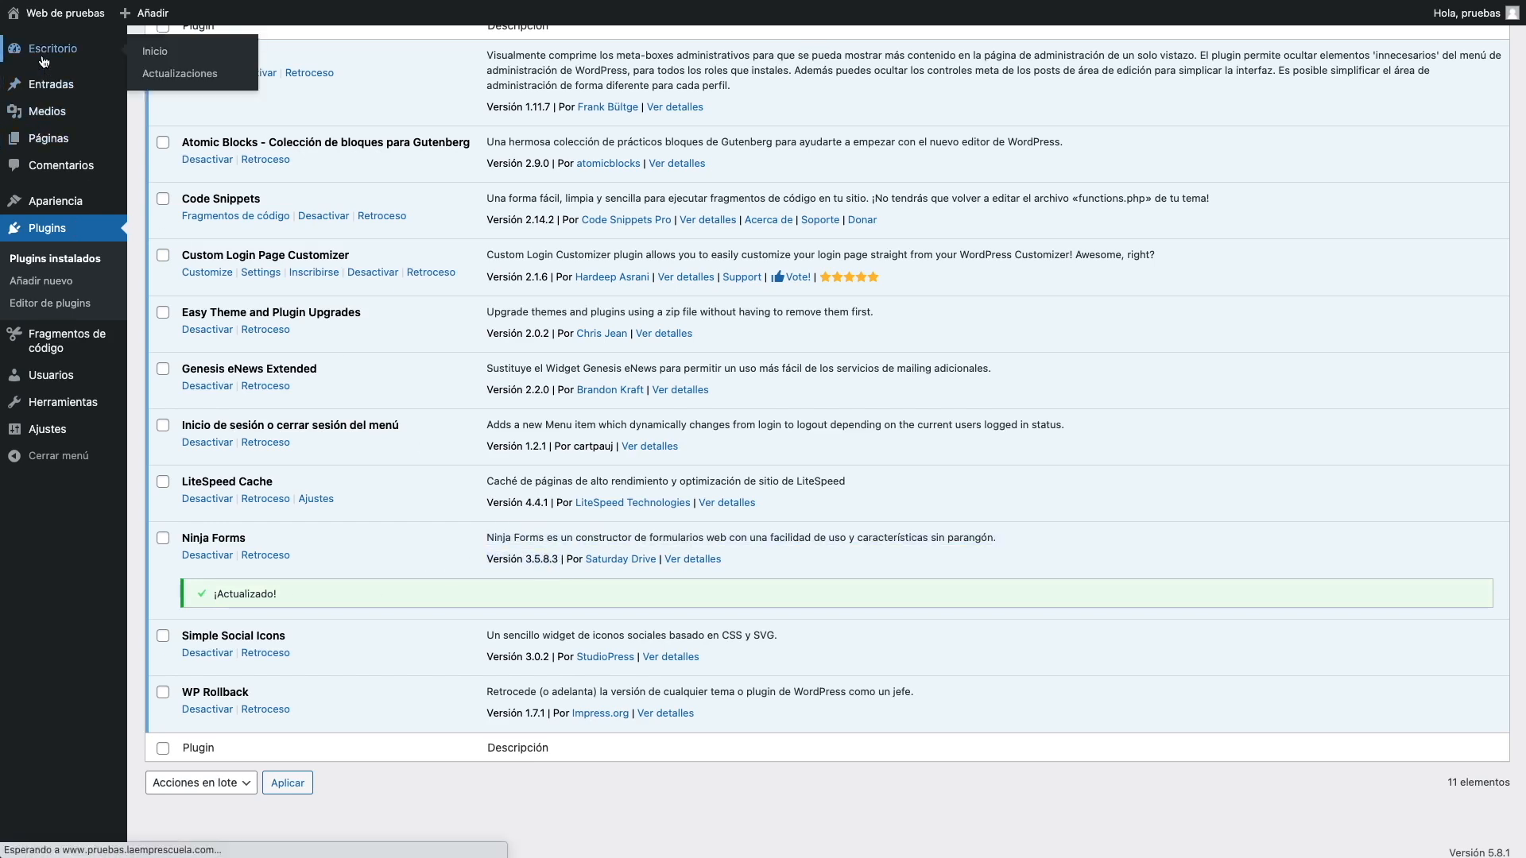